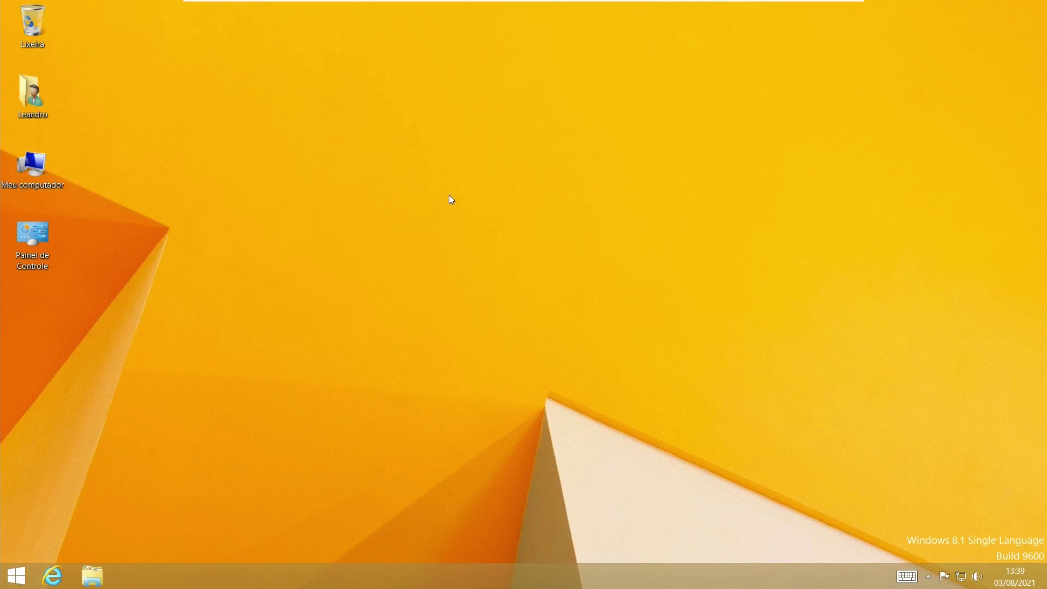
# Open the Disco Local (C:) drive from Meu computador
pyautogui.doubleClick(38, 169)
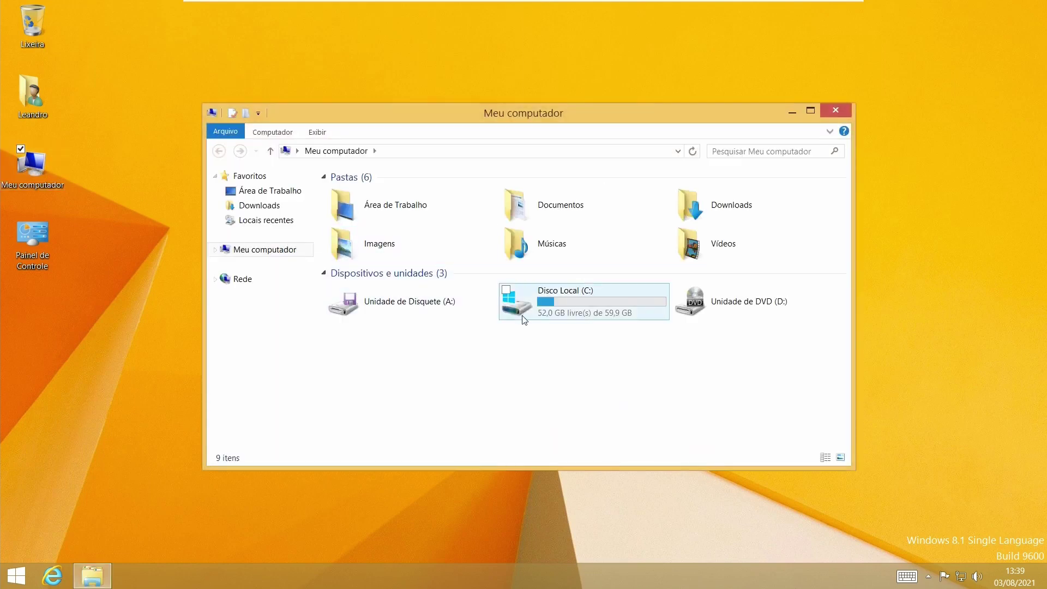
pyautogui.click(564, 308)
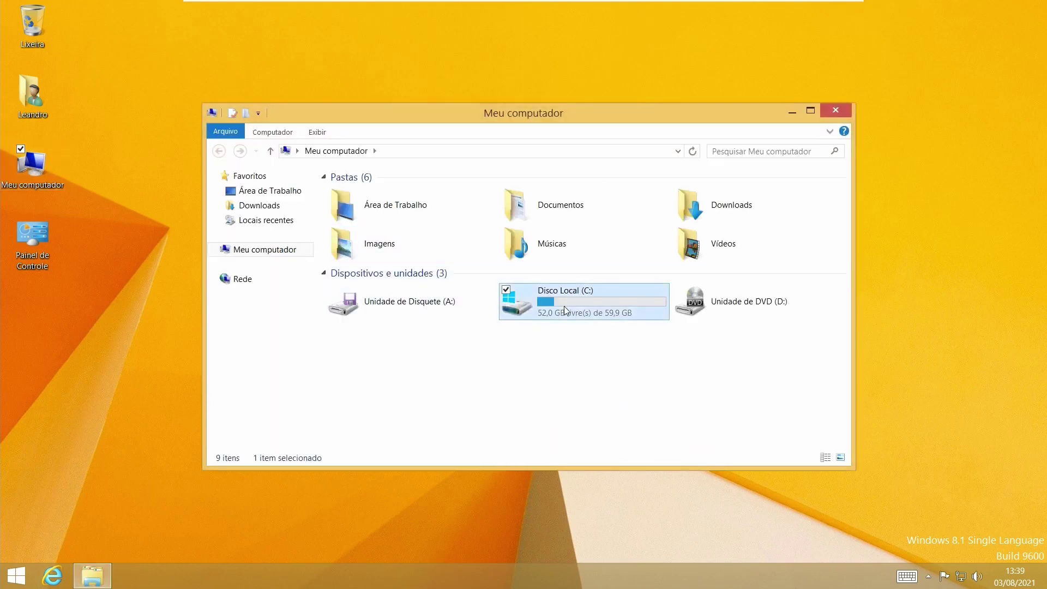
pyautogui.doubleClick(564, 305)
# Look through the Internet Explorer folder inside Arquivos de Programas and return to the root of Disco Local (C:)
pyautogui.doubleClick(413, 201)
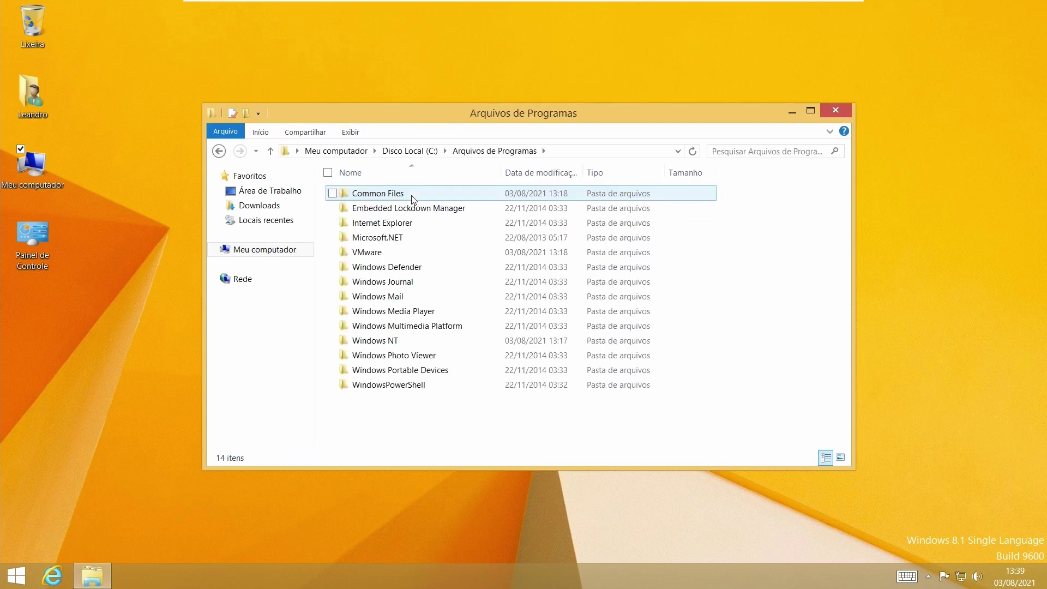
pyautogui.click(393, 227)
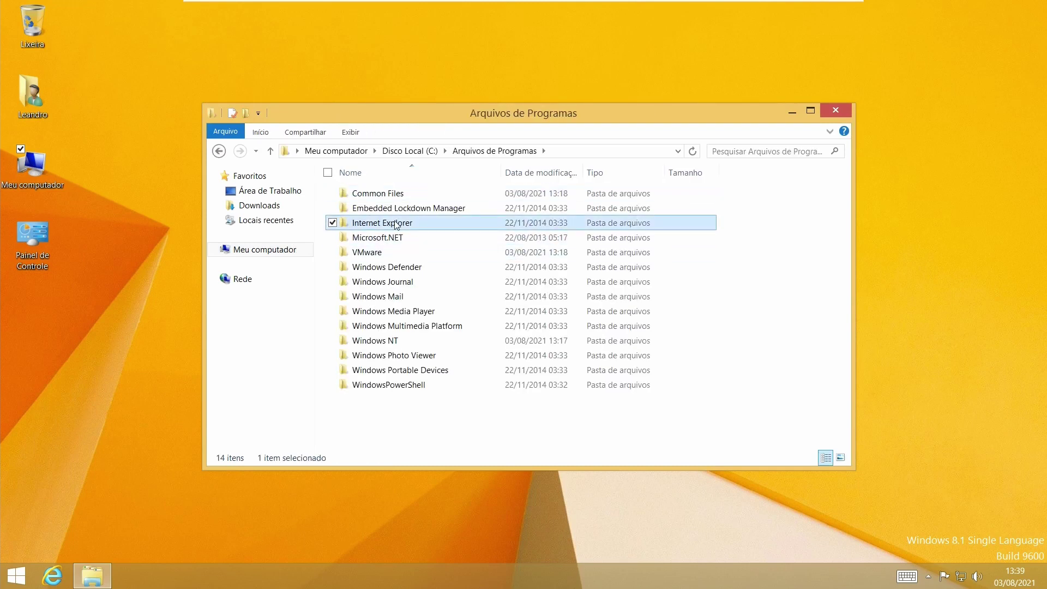
pyautogui.doubleClick(397, 224)
pyautogui.scroll(-4, 409, 295)
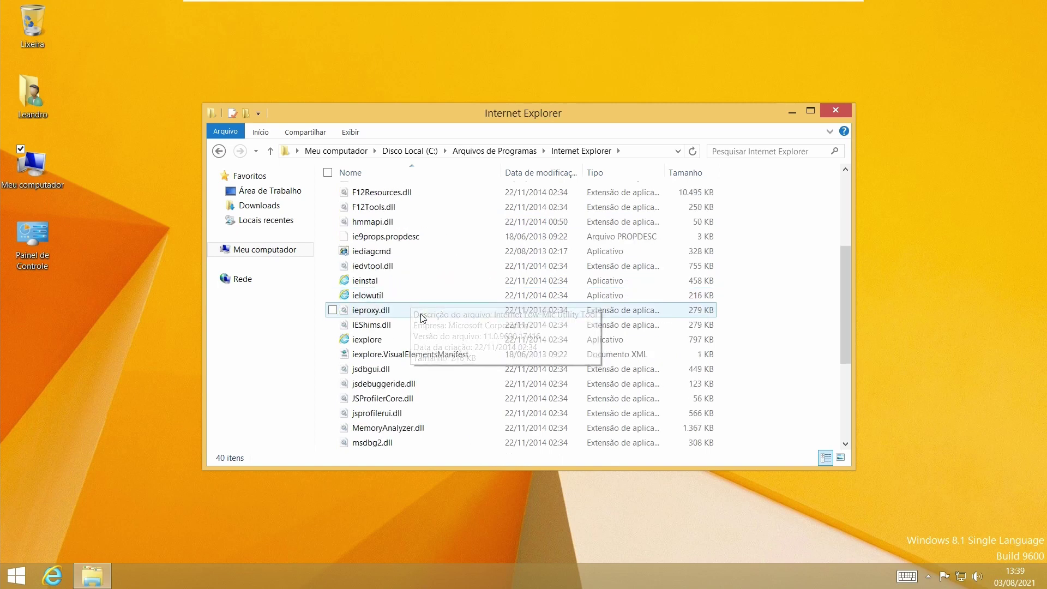
pyautogui.scroll(4, 423, 325)
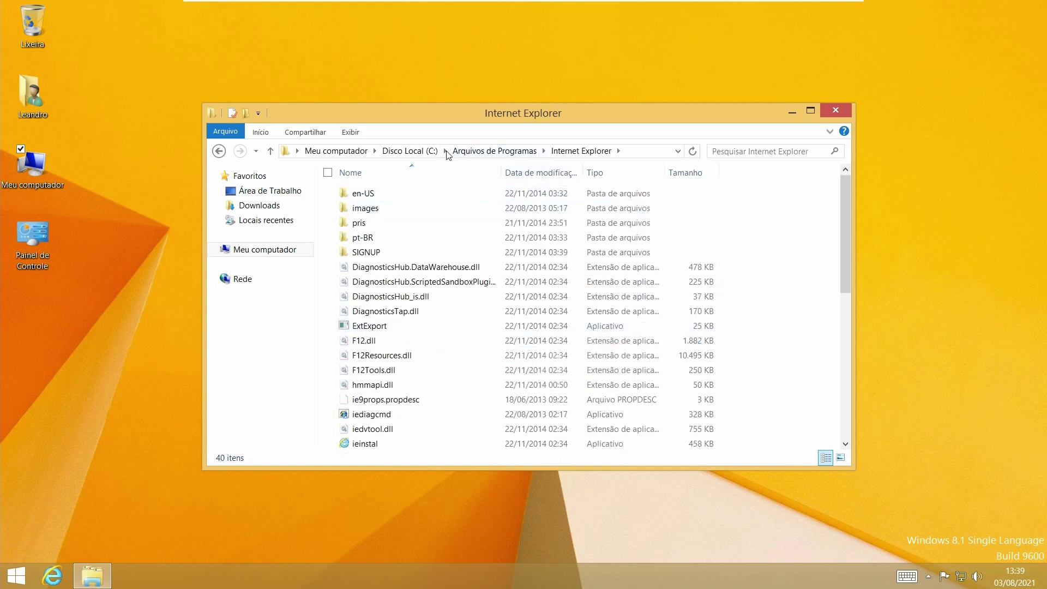
pyautogui.click(425, 151)
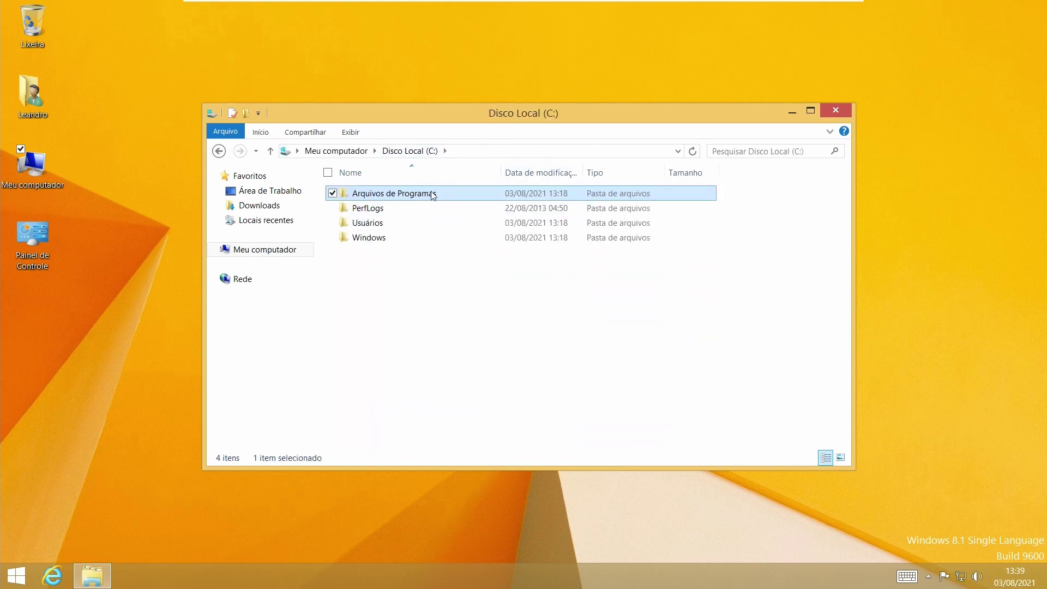
# Create a desktop shortcut to the iexplore application found in Arquivos de Programas > Internet Explorer
pyautogui.moveTo(434, 195)
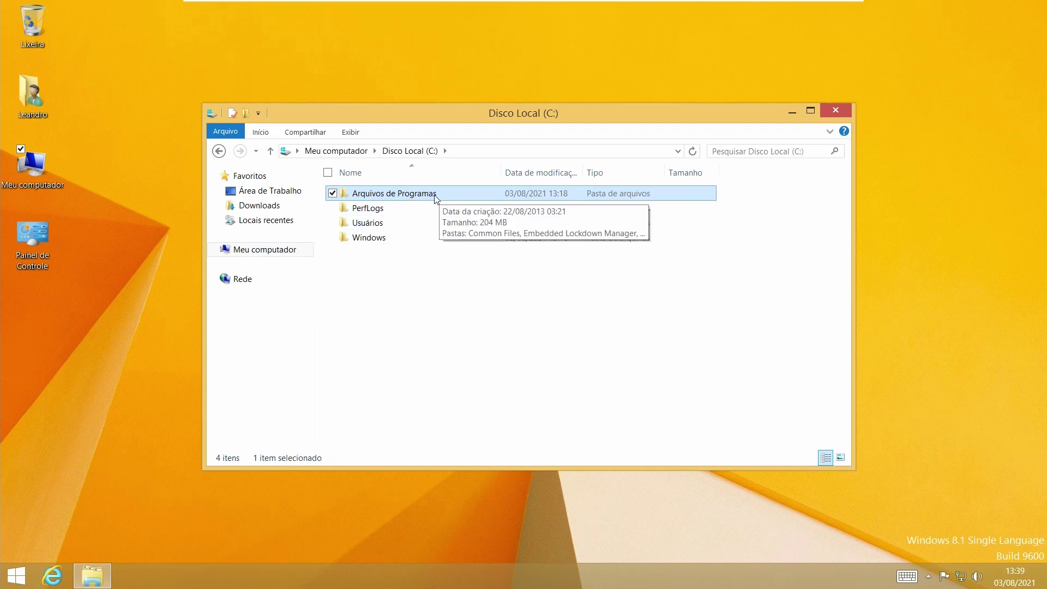
pyautogui.doubleClick(435, 194)
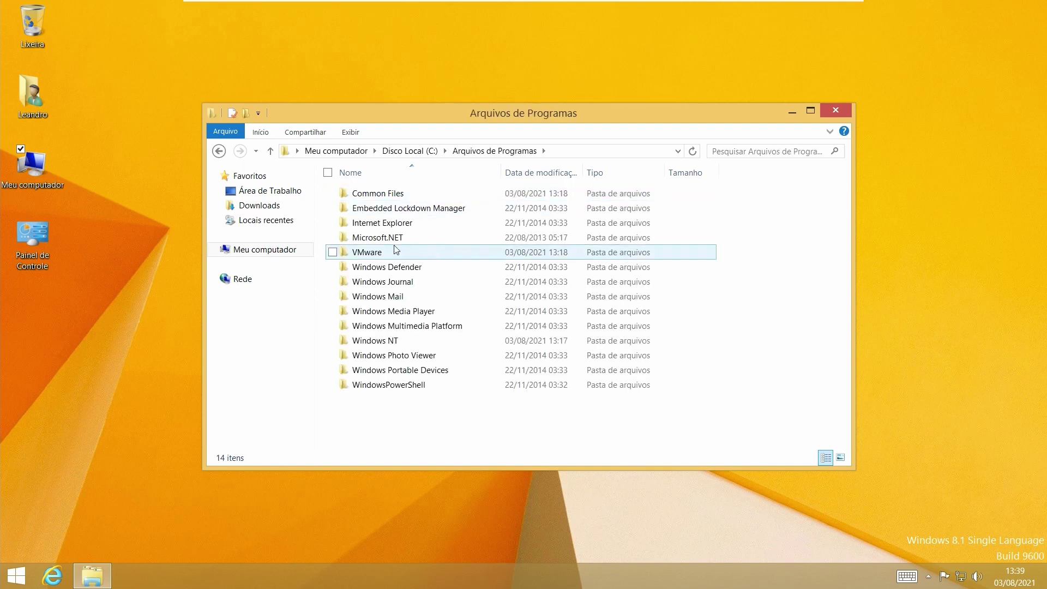
pyautogui.doubleClick(383, 224)
pyautogui.scroll(-5, 403, 382)
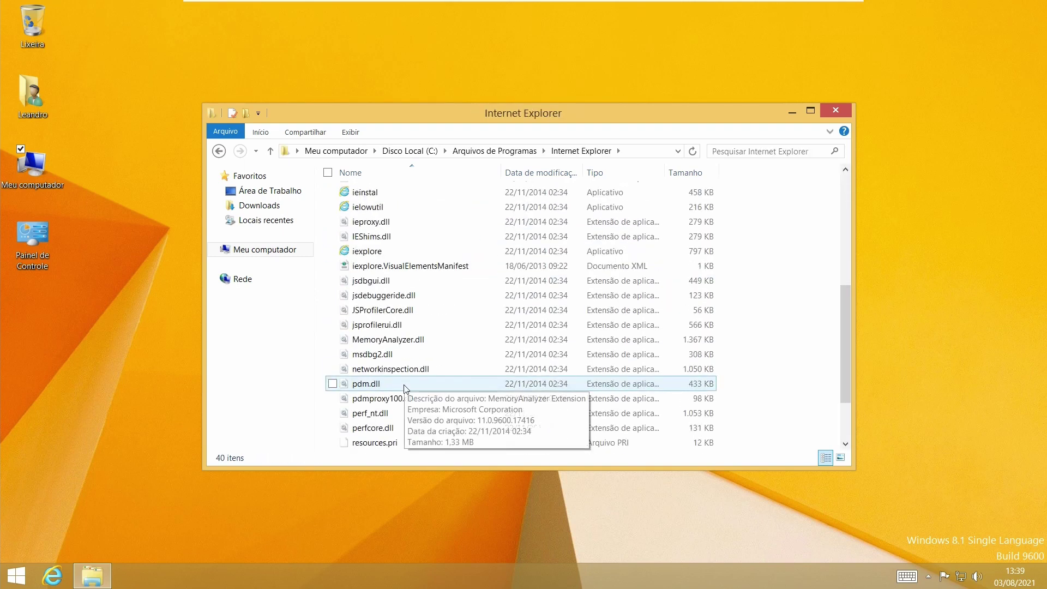
pyautogui.click(369, 252)
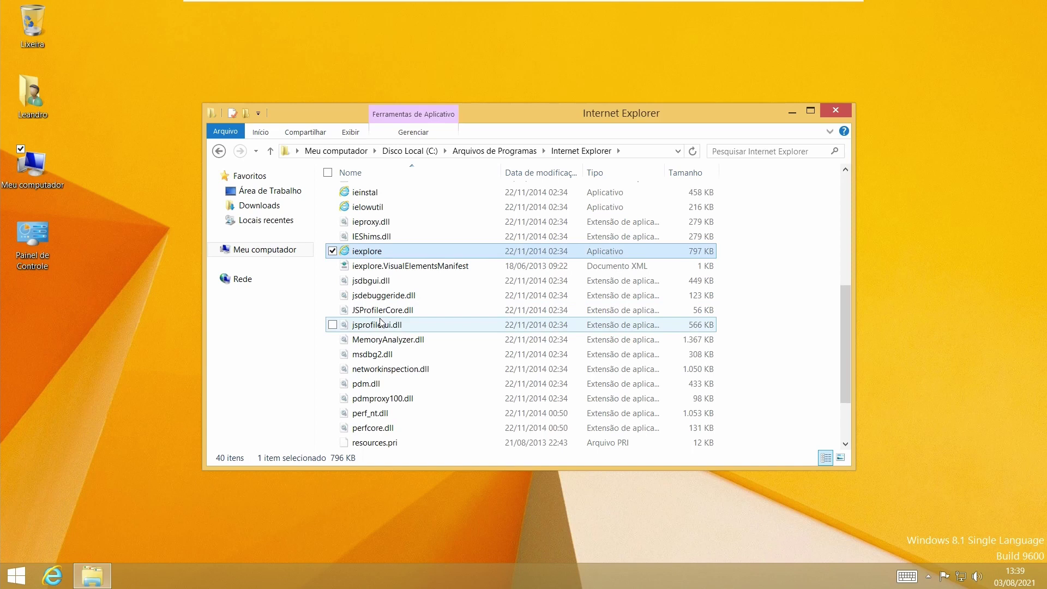
pyautogui.rightClick(367, 252)
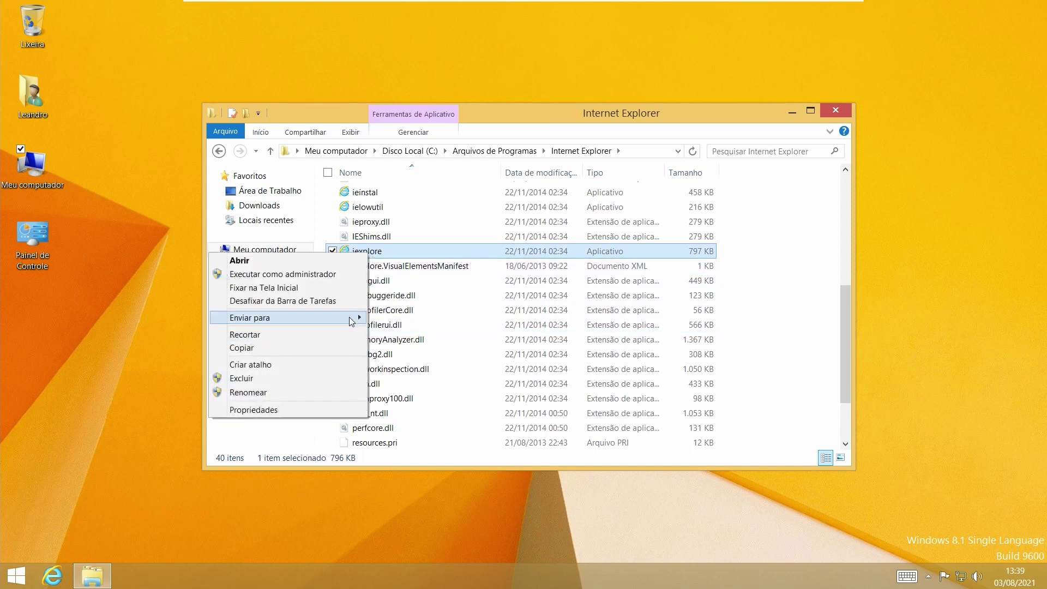
pyautogui.moveTo(350, 321)
pyautogui.click(180, 319)
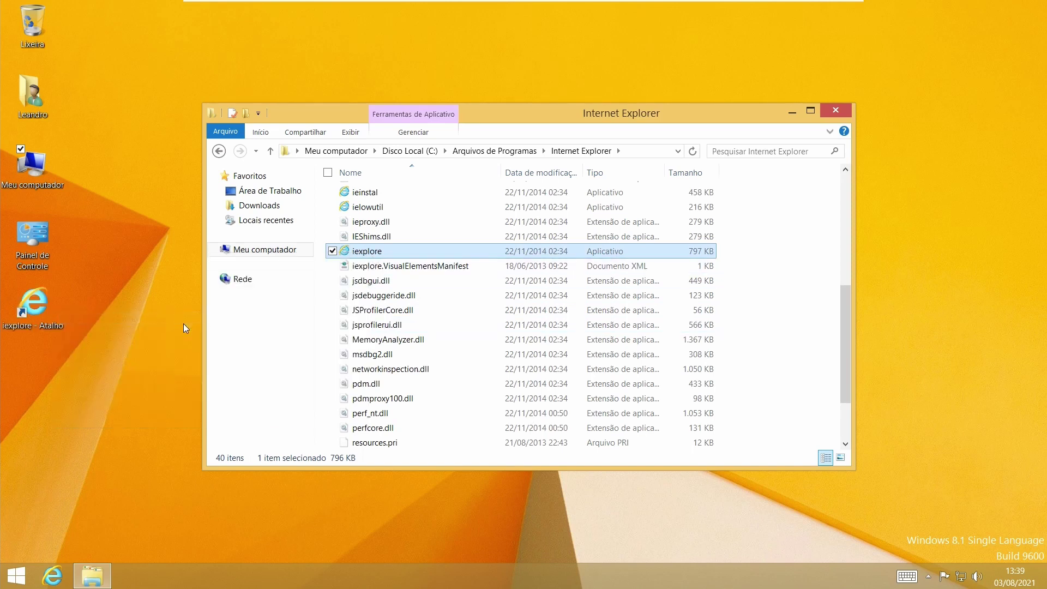
# Rename the iexplore desktop shortcut to "Internet Explorer" and close the folder window
pyautogui.click(12, 314)
pyautogui.click(41, 326)
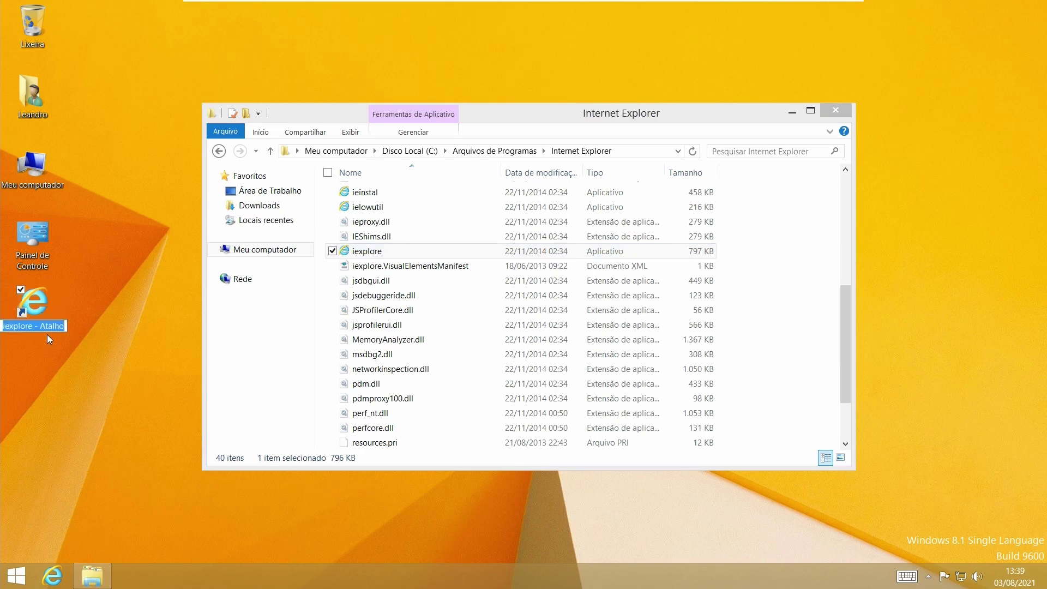
pyautogui.write('Internet Explorer')
pyautogui.press('Return')
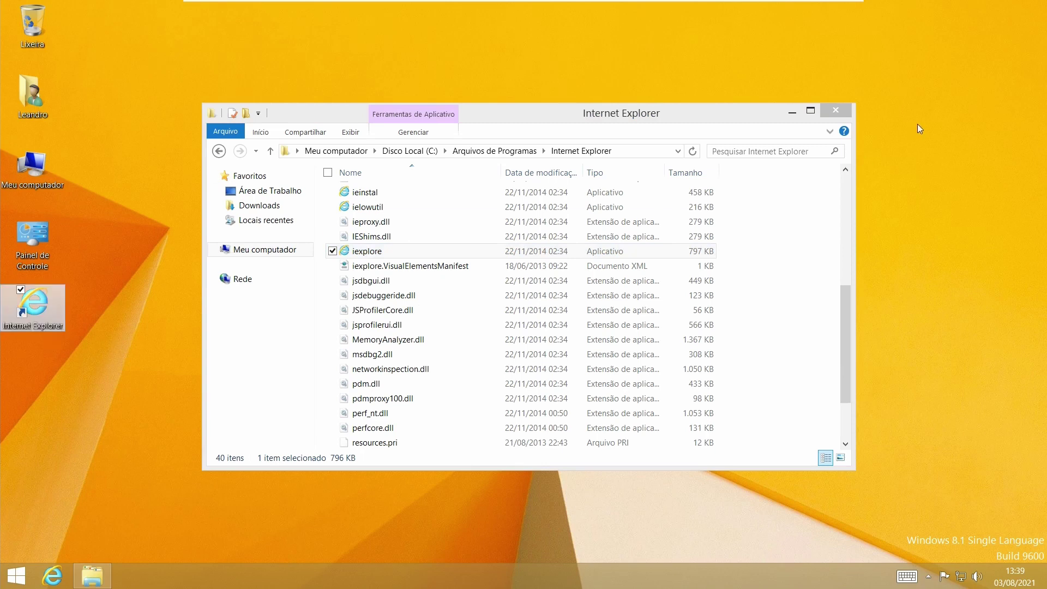
pyautogui.click(845, 112)
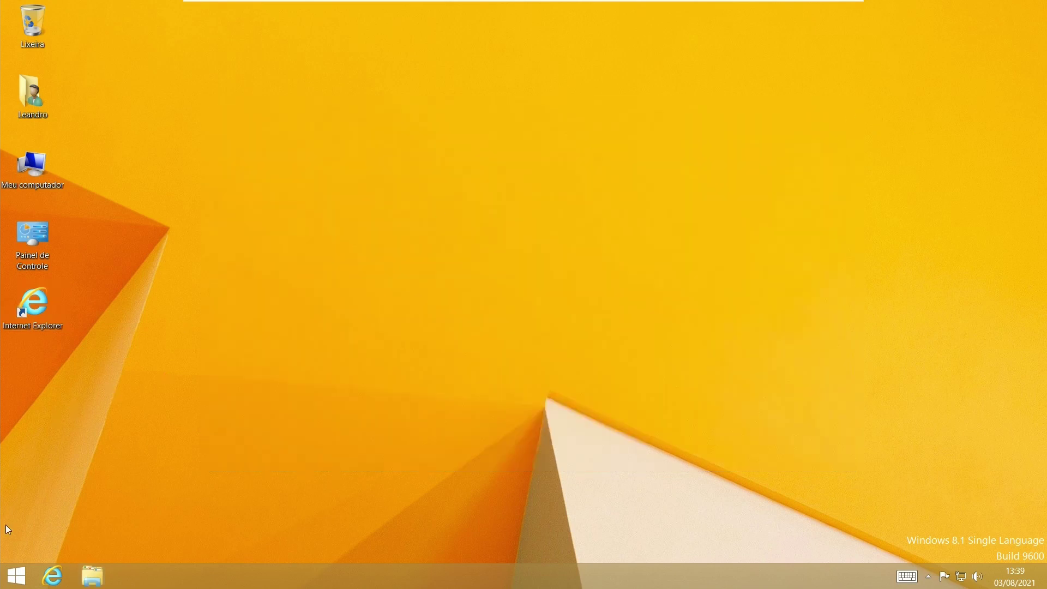
# View the Start screen's tiles and return to the desktop
pyautogui.click(18, 578)
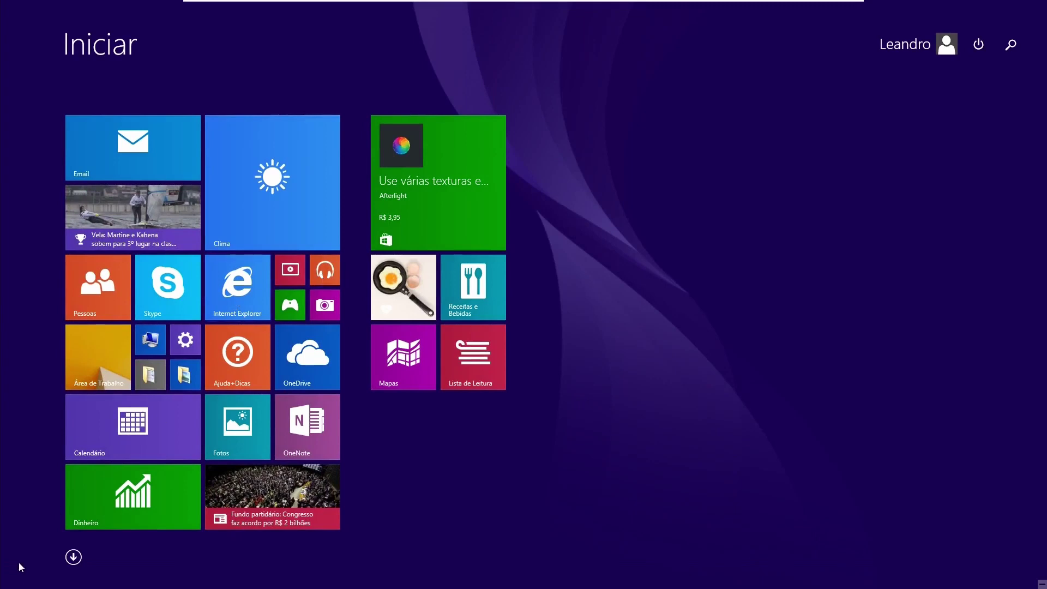
pyautogui.press('super')
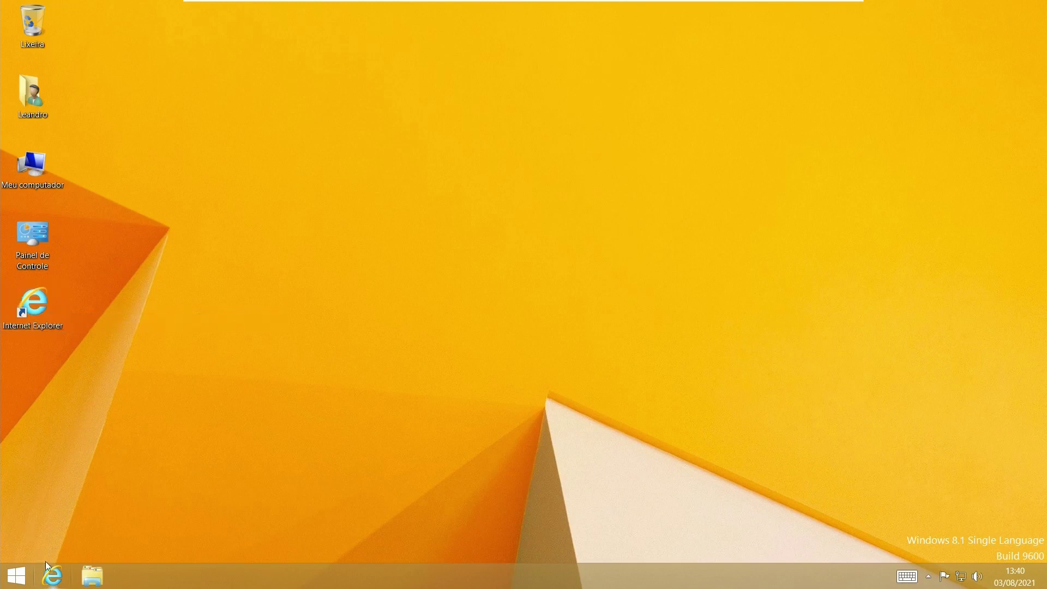
# Launch Internet Explorer from its desktop shortcut and go to the java.com website
pyautogui.click(32, 312)
pyautogui.doubleClick(34, 314)
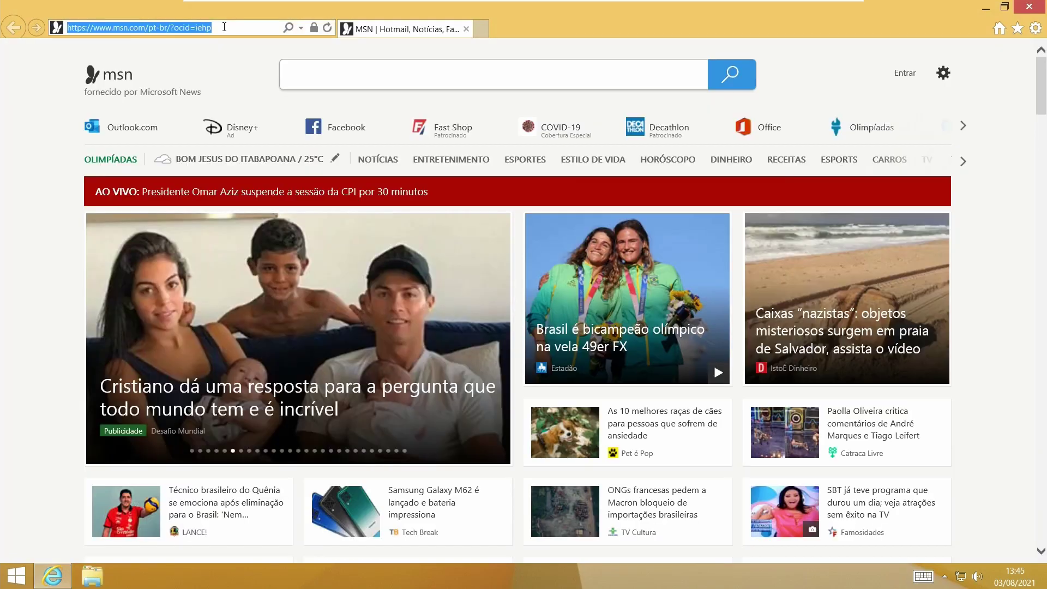
pyautogui.click(224, 27)
pyautogui.write('java')
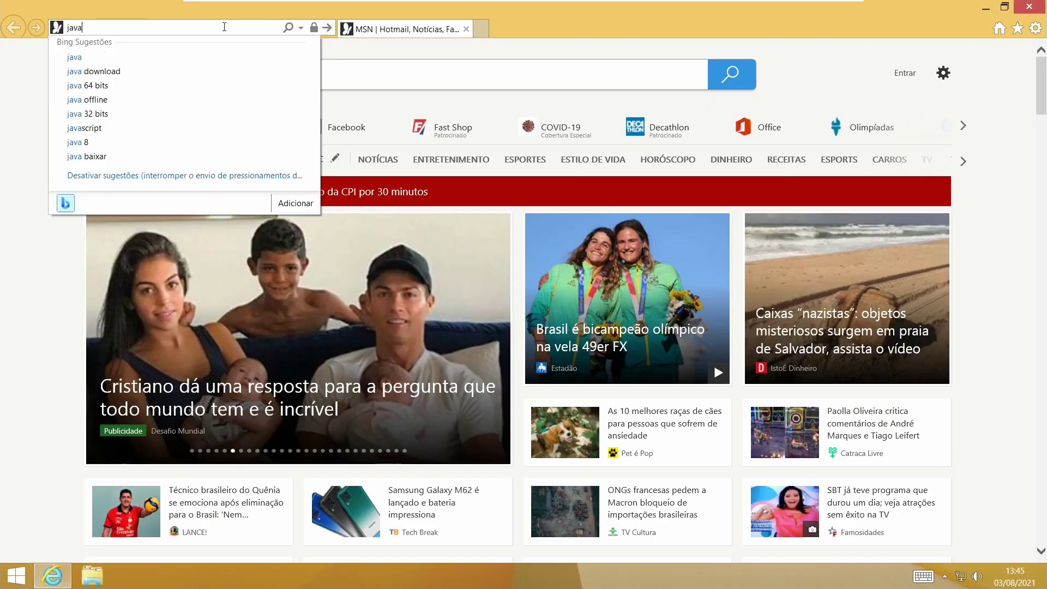
pyautogui.hotkey('ctrl', 'Return')
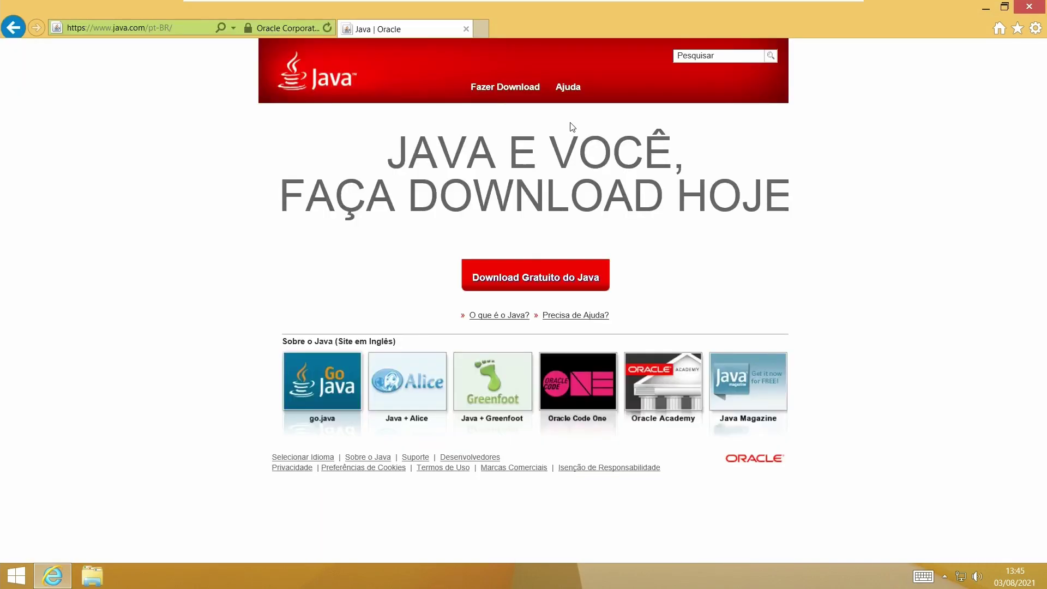
# Download and save the Windows Off-line Java installer, jre-8u301-windows-i586.exe, from the list of all Java downloads
pyautogui.click(524, 281)
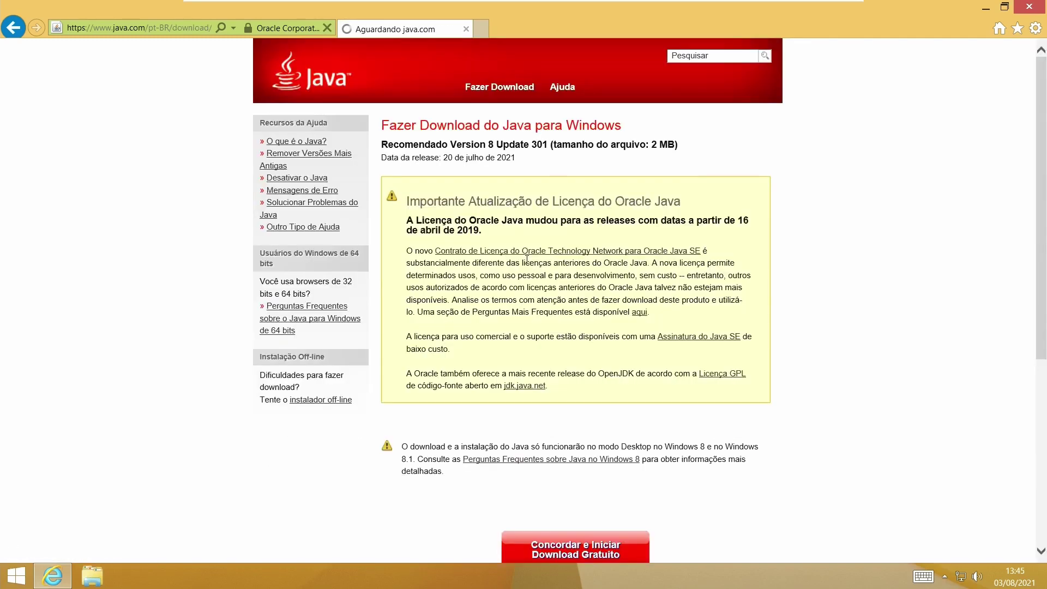
pyautogui.scroll(-5, 527, 259)
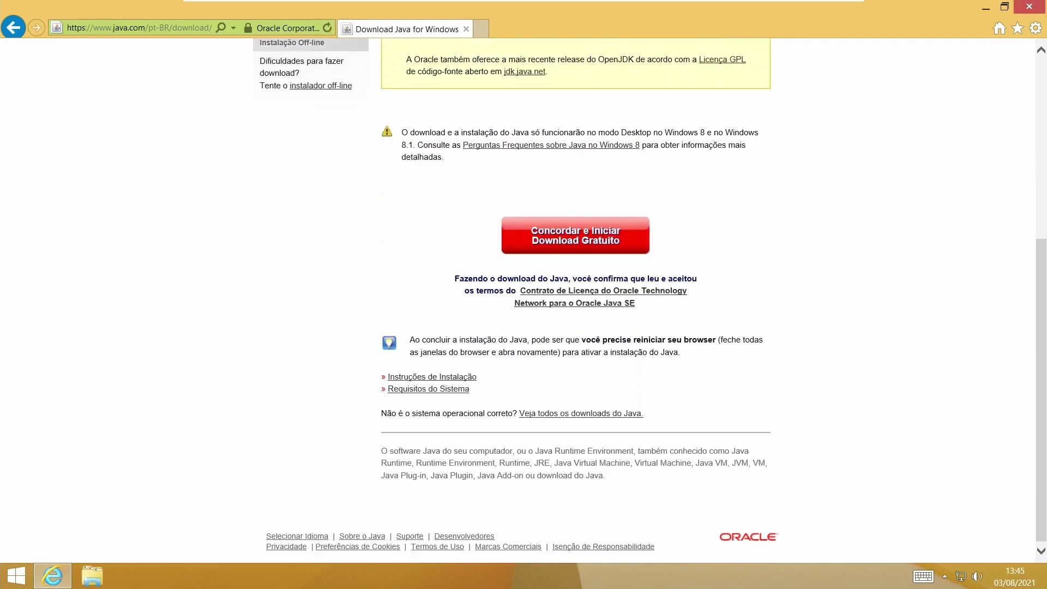
pyautogui.click(581, 414)
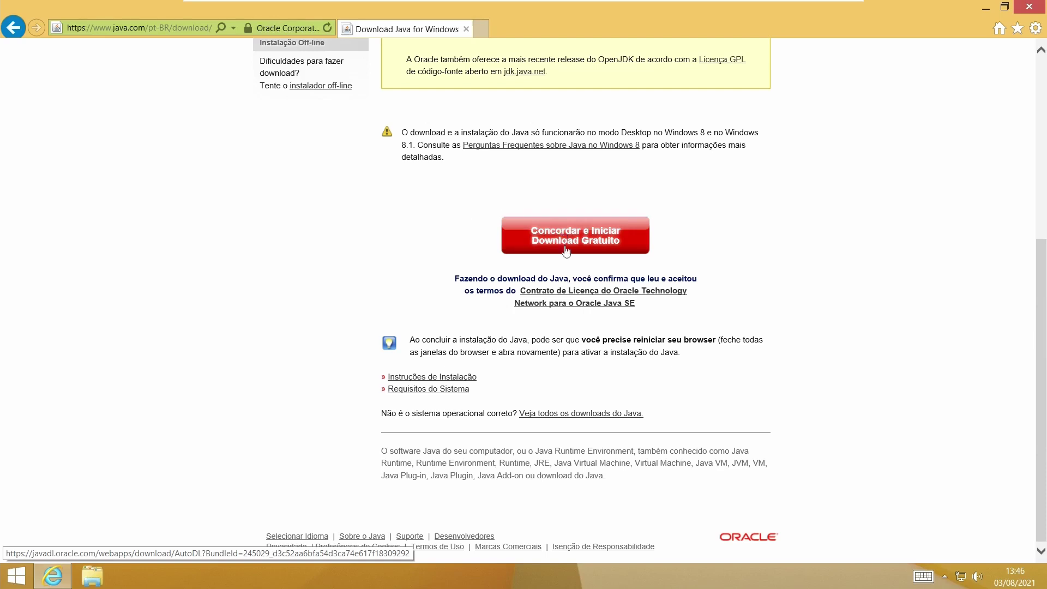
pyautogui.click(587, 413)
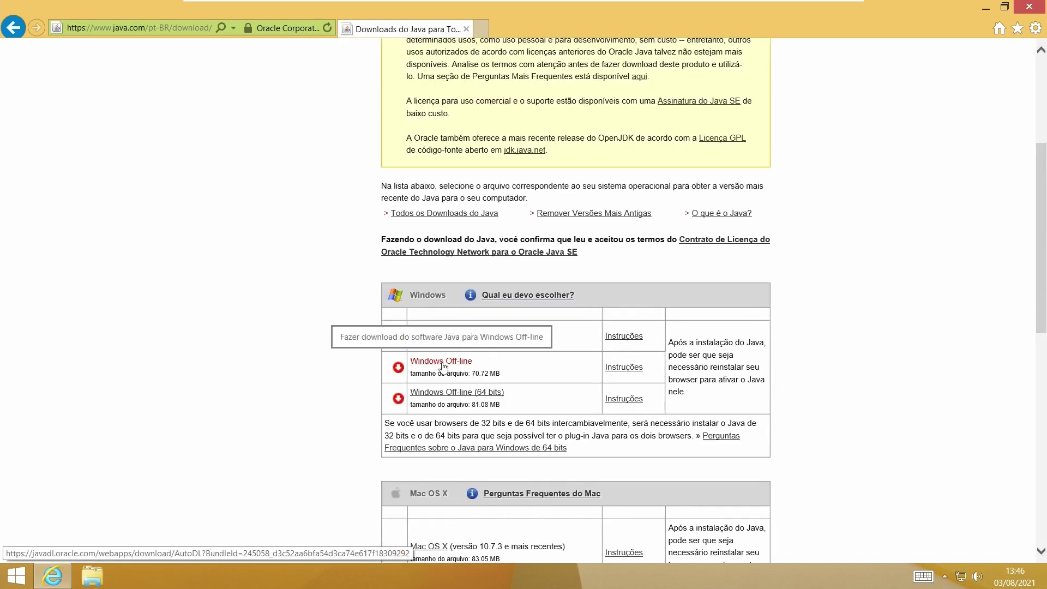
pyautogui.click(442, 364)
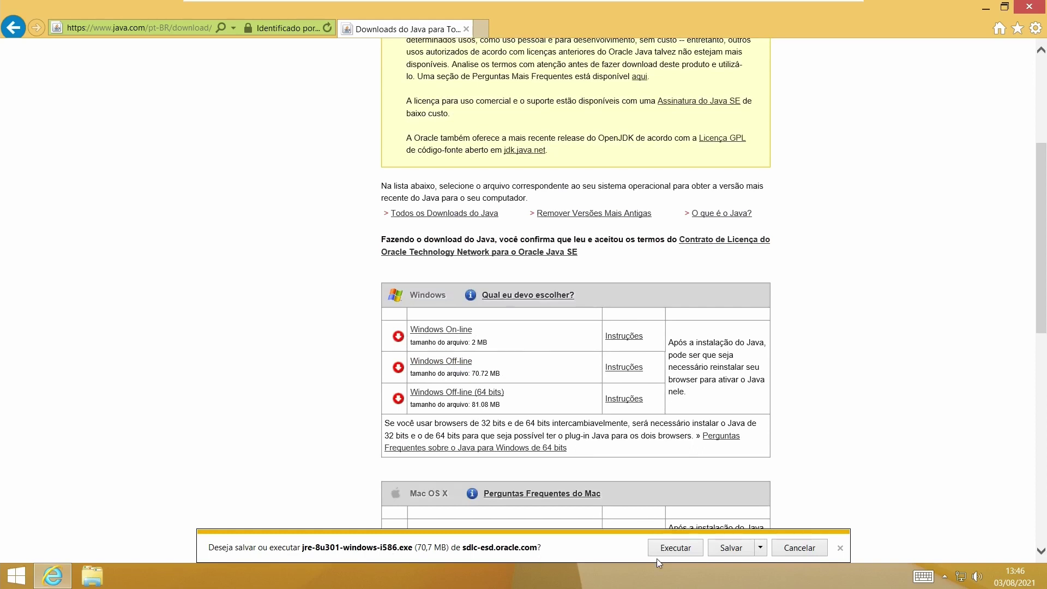
pyautogui.click(730, 552)
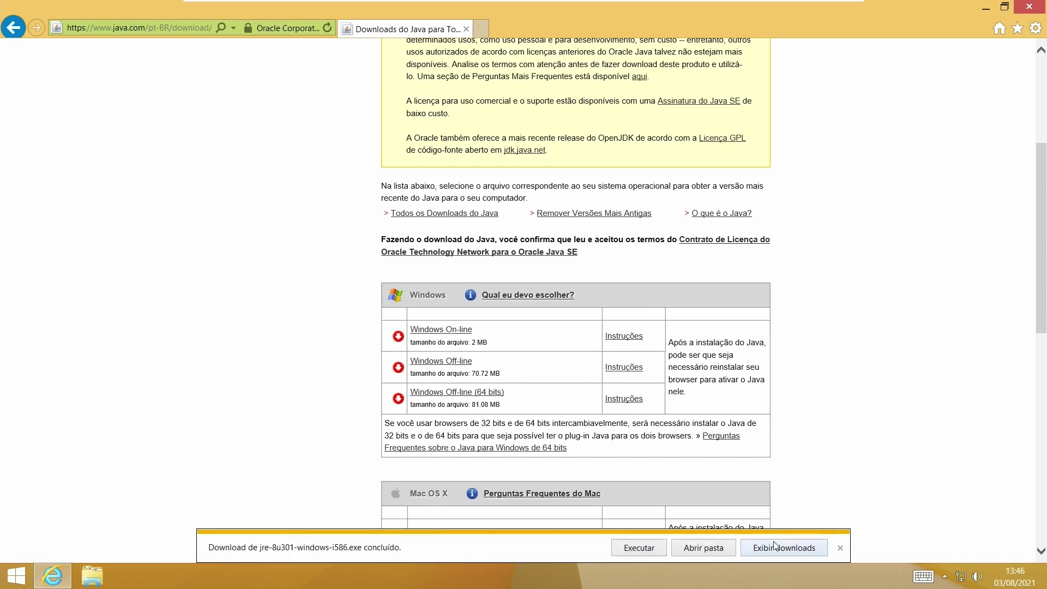
# Run the downloaded Java installer, allow it to make changes, install Java in the default folder and close the installer
pyautogui.click(639, 548)
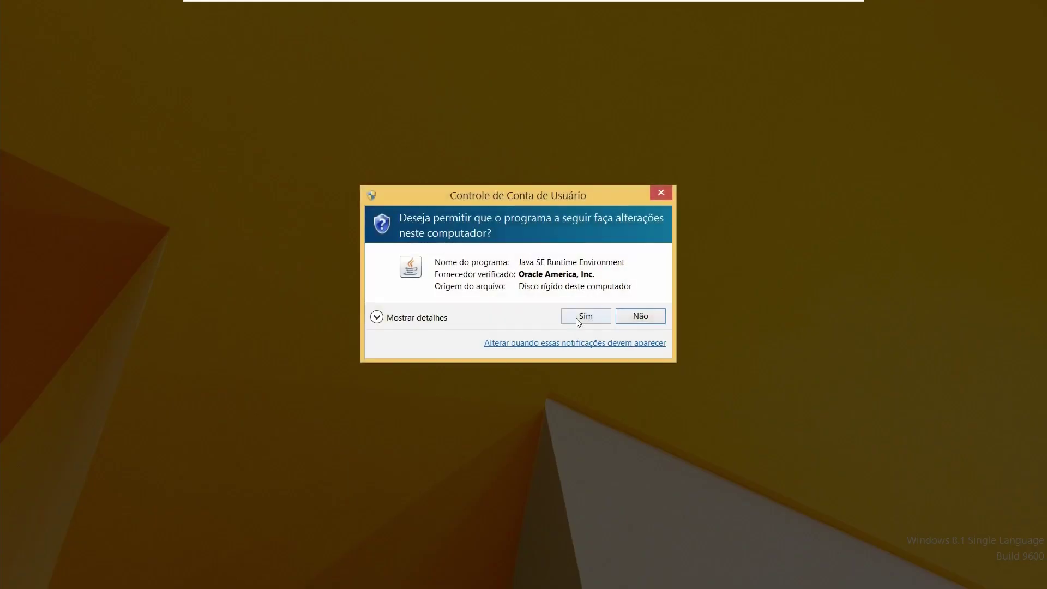
pyautogui.click(579, 319)
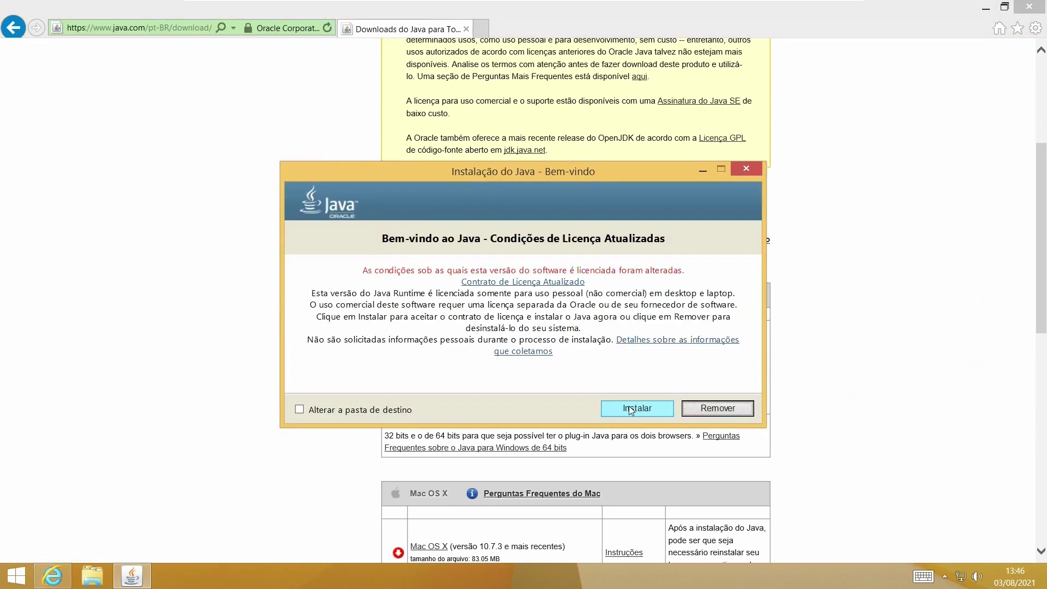
pyautogui.click(630, 407)
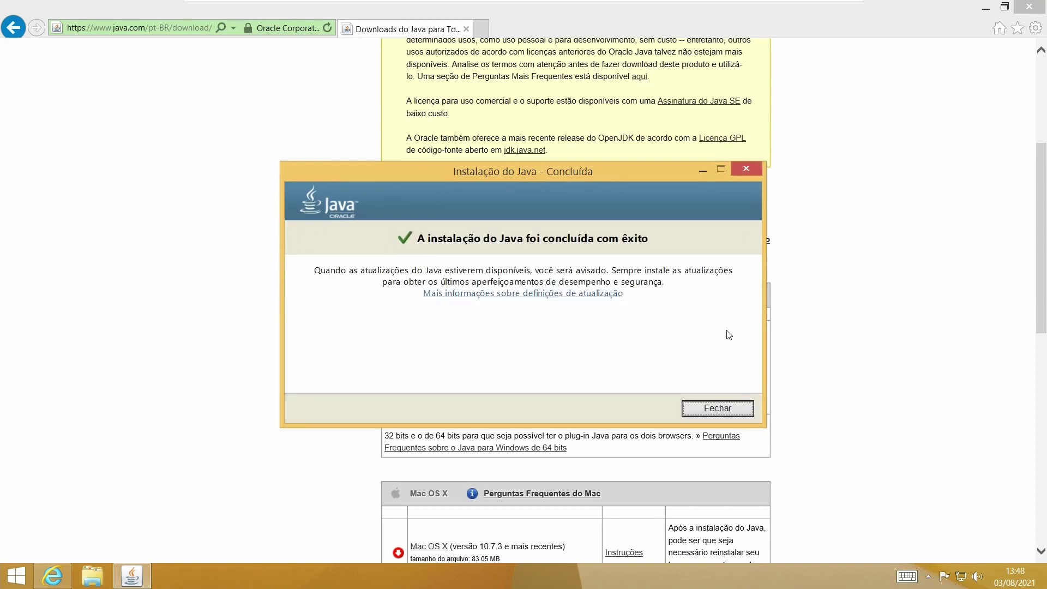
pyautogui.click(716, 408)
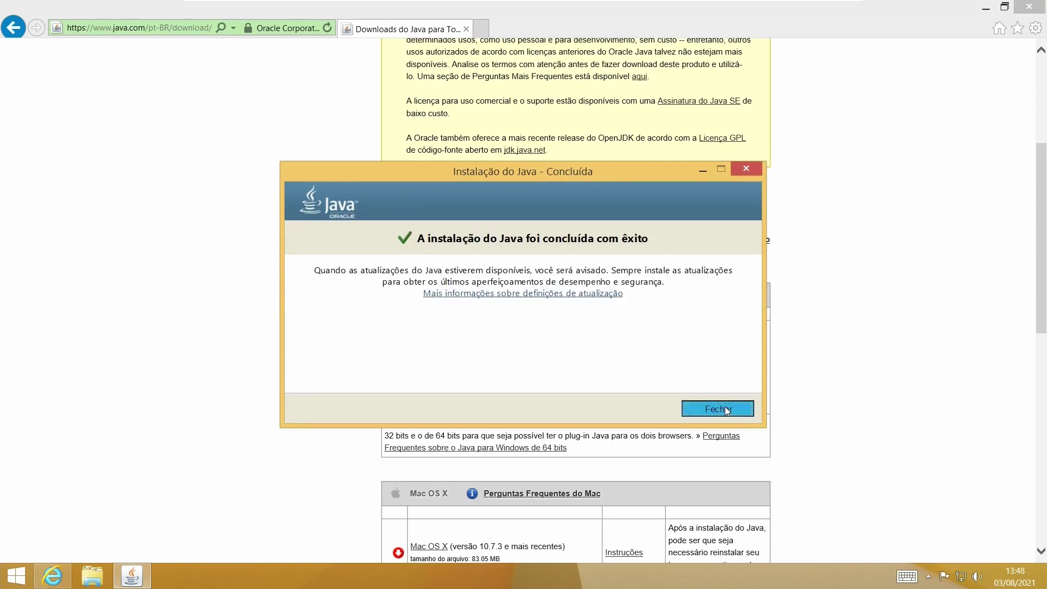
# Minimize the browser and open the Java control panel by searching for "java" in Painel de Controle
pyautogui.click(986, 9)
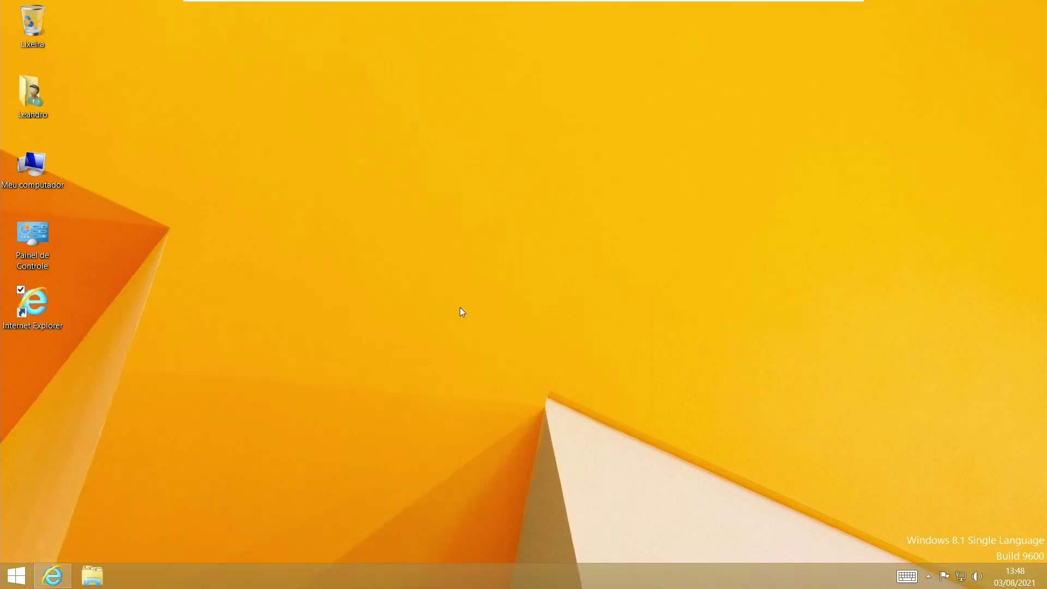
pyautogui.doubleClick(31, 240)
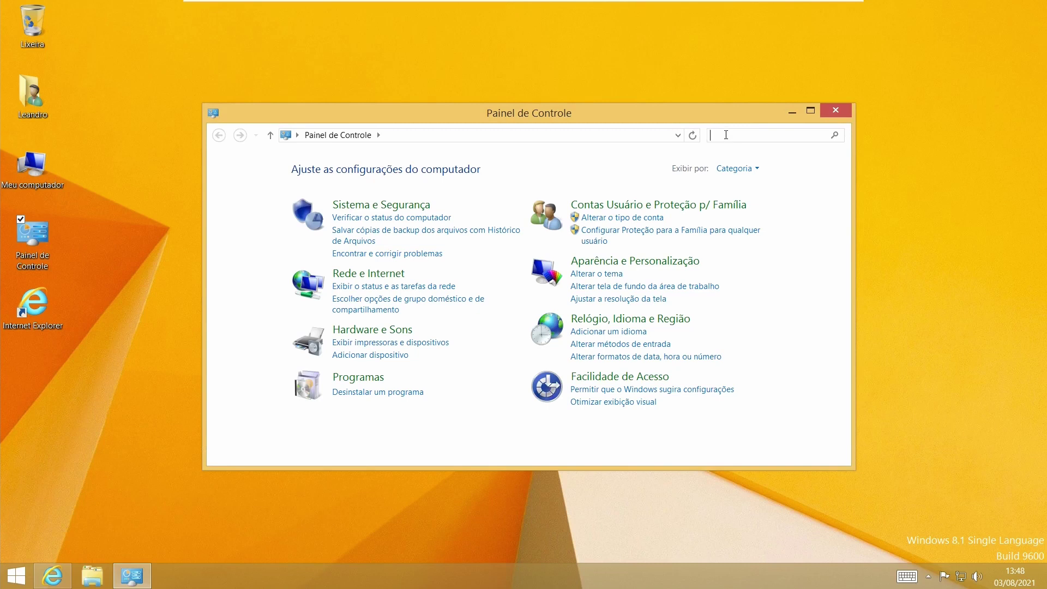
pyautogui.write('java')
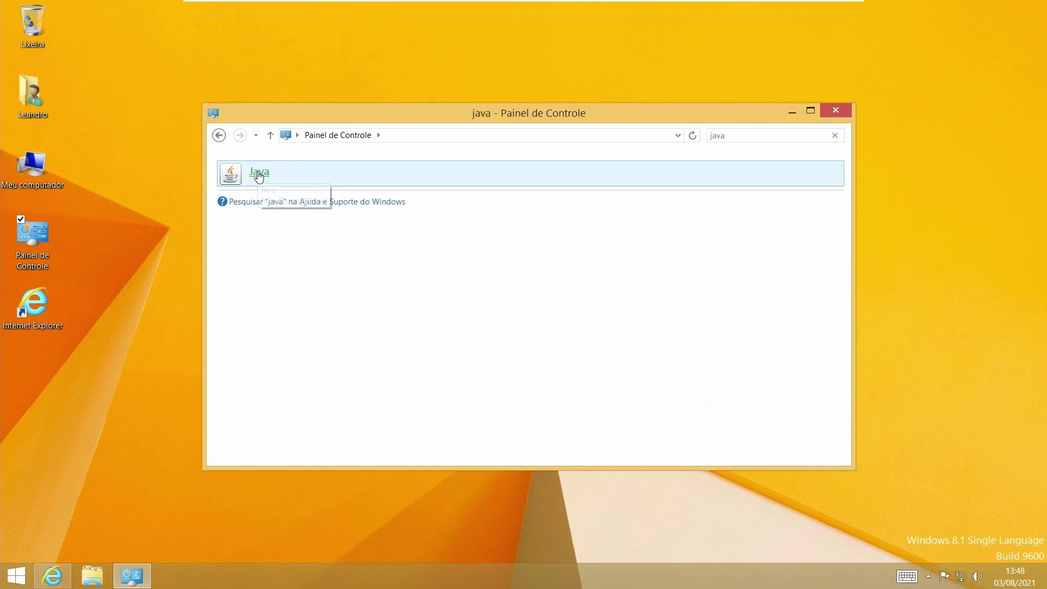
pyautogui.click(260, 174)
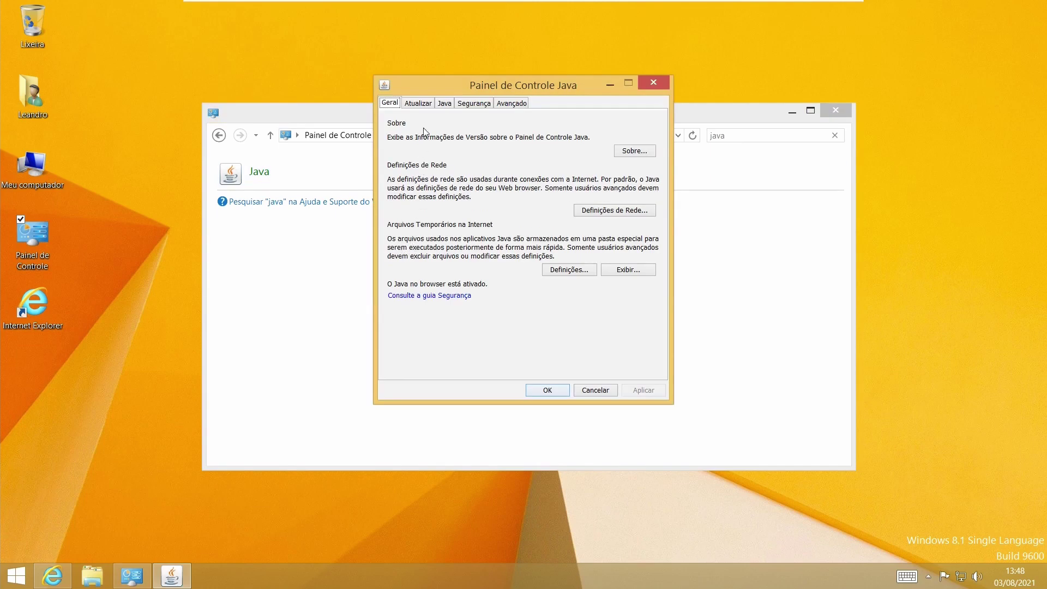
# Check the installed Java version in the Java Runtime Environment settings and in the Programas e Recursos list, closing both when done
pyautogui.click(445, 105)
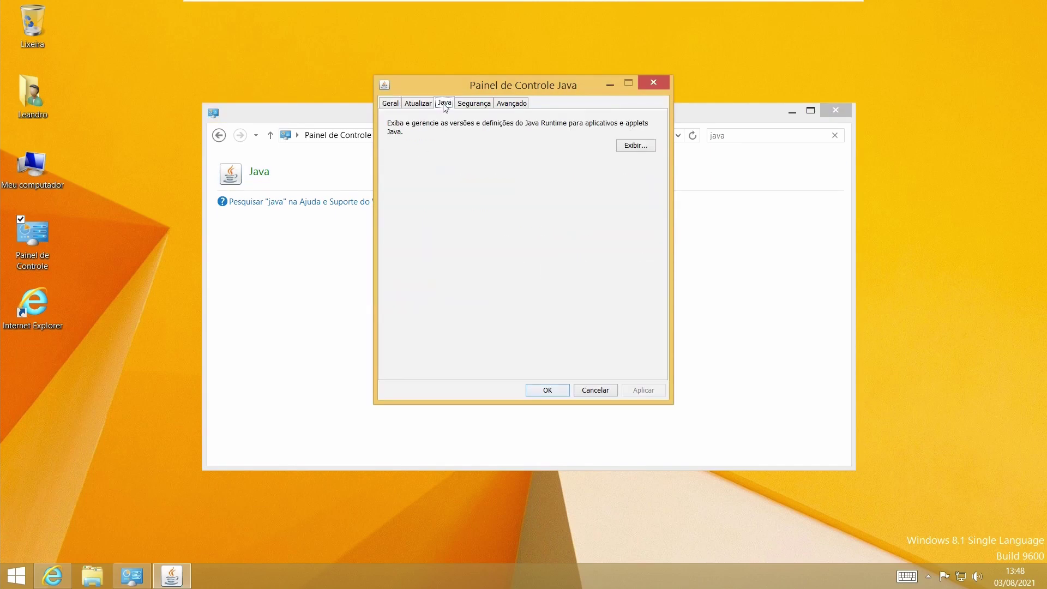
pyautogui.click(636, 146)
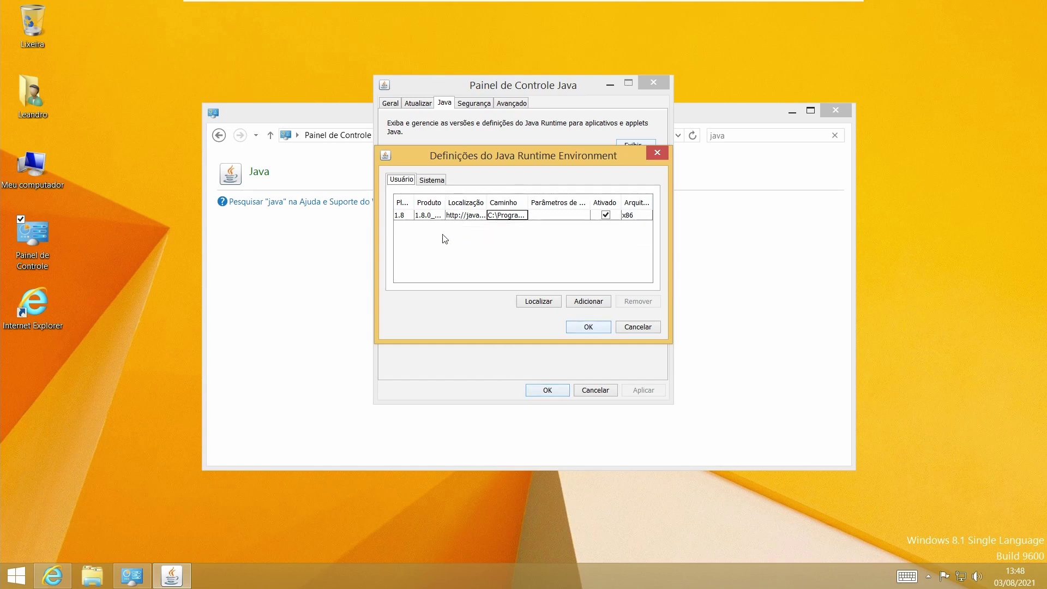
pyautogui.doubleClick(41, 240)
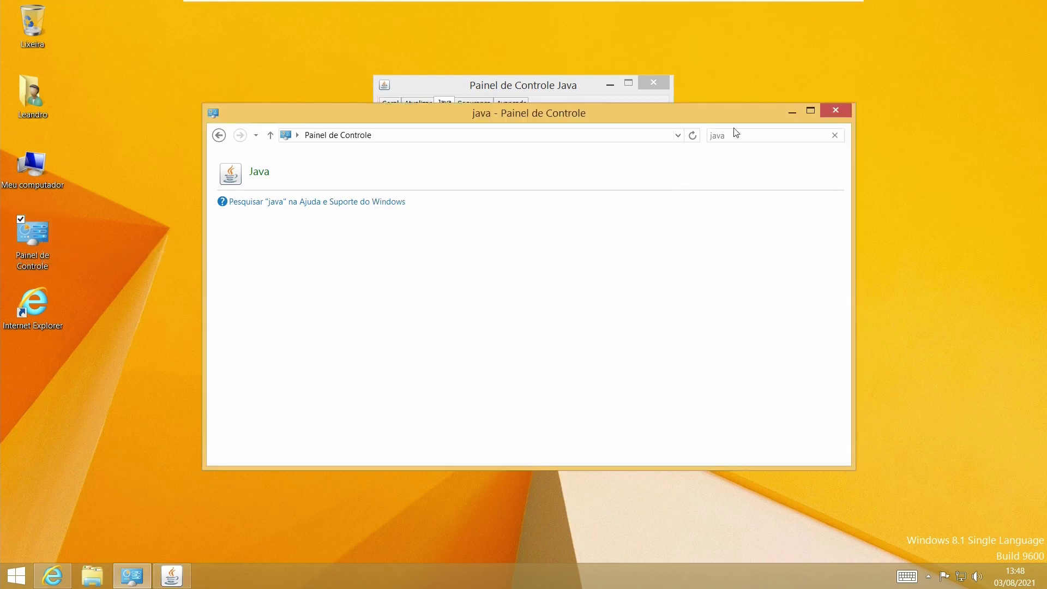
pyautogui.click(735, 135)
pyautogui.press('BackSpace')
pyautogui.press('BackSpace')
pyautogui.press('BackSpace')
pyautogui.press('BackSpace')
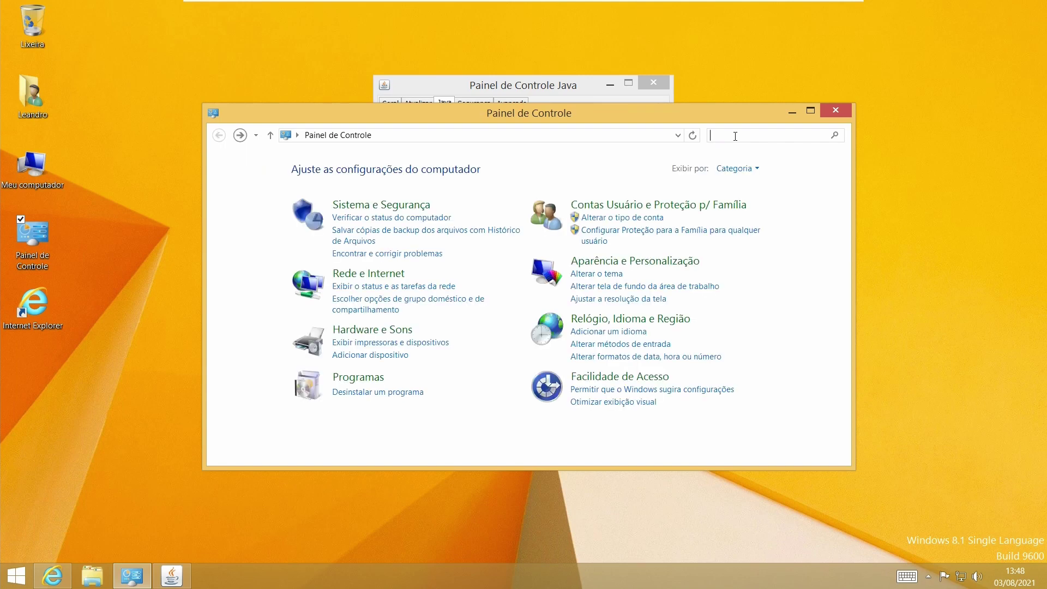
pyautogui.click(382, 393)
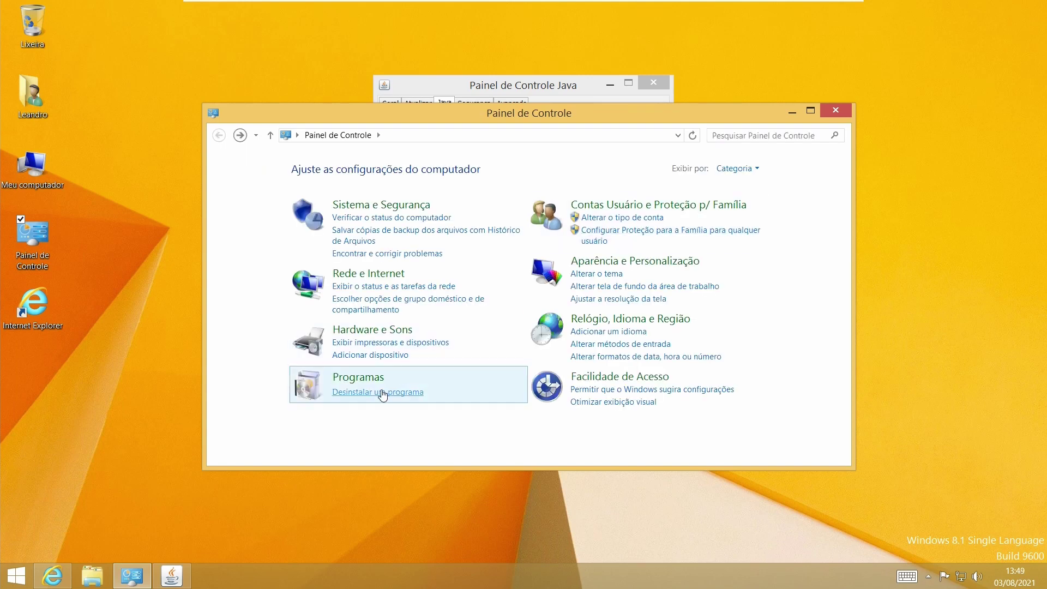
pyautogui.click(380, 254)
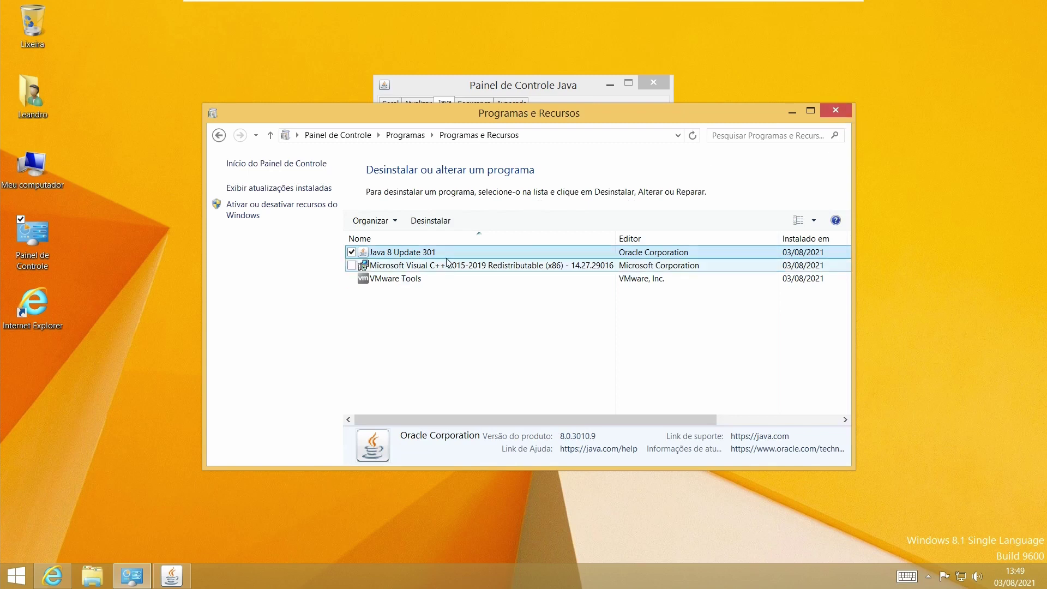
pyautogui.click(822, 113)
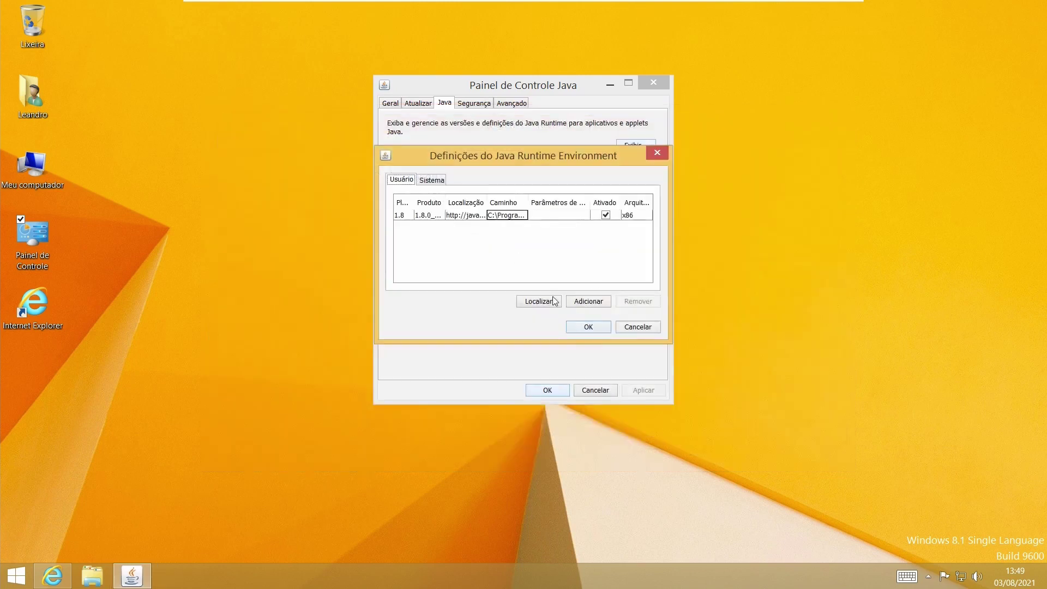
pyautogui.click(587, 328)
pyautogui.click(477, 105)
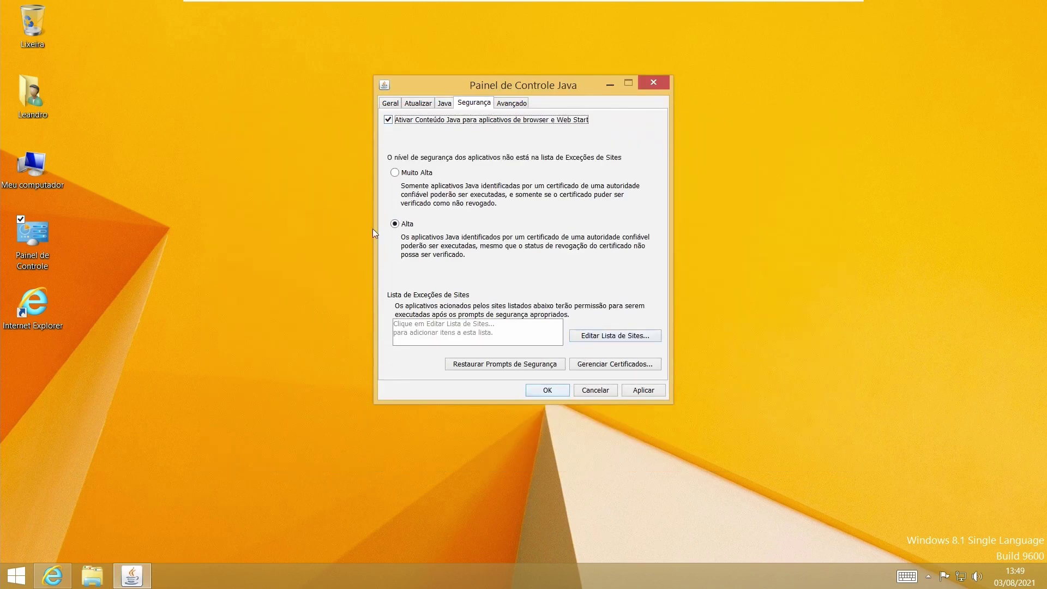
pyautogui.click(590, 336)
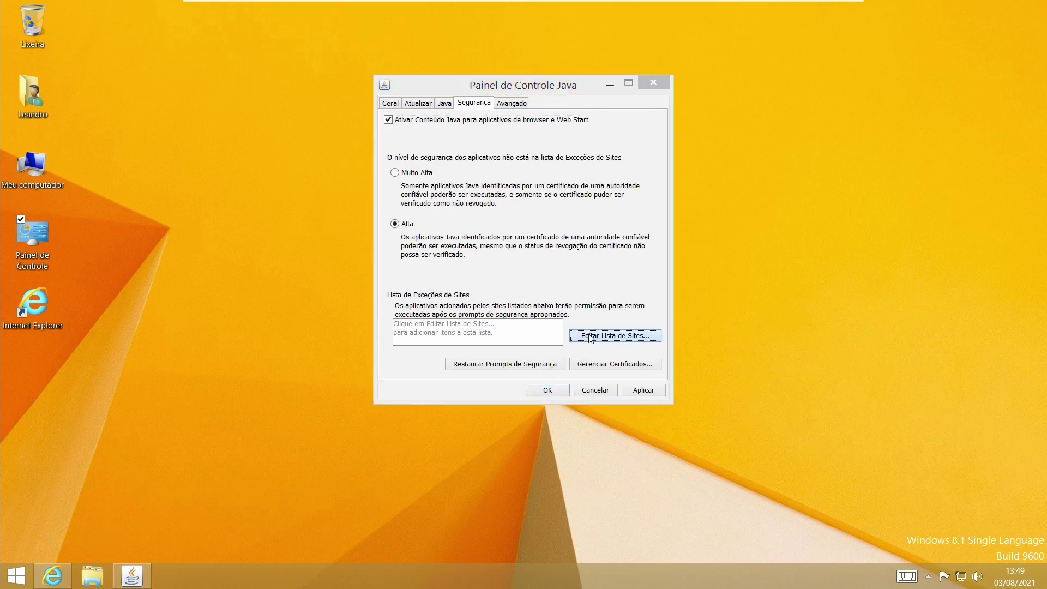
pyautogui.click(584, 333)
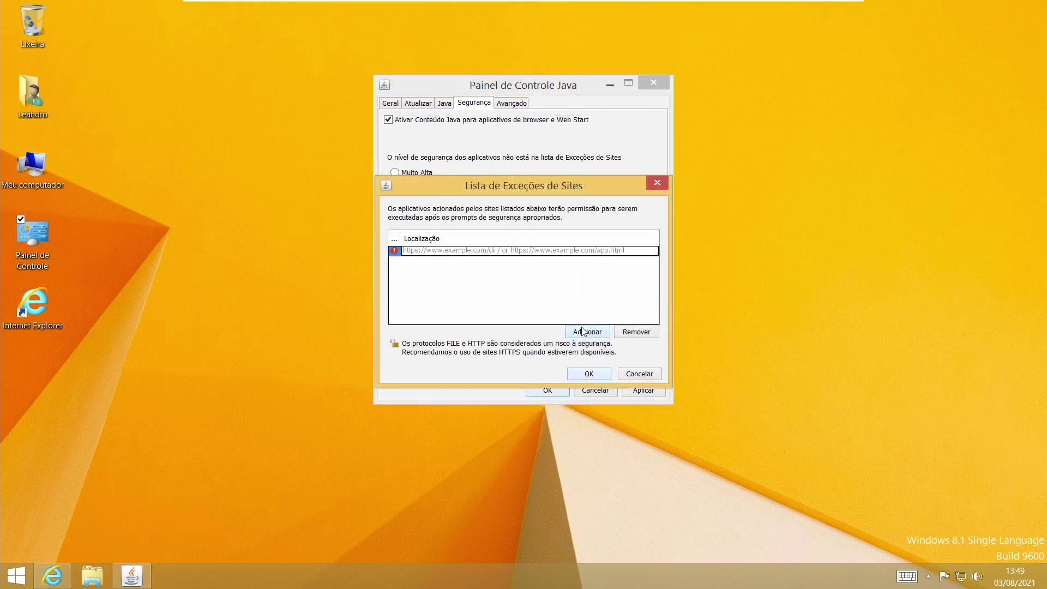
pyautogui.write('https')
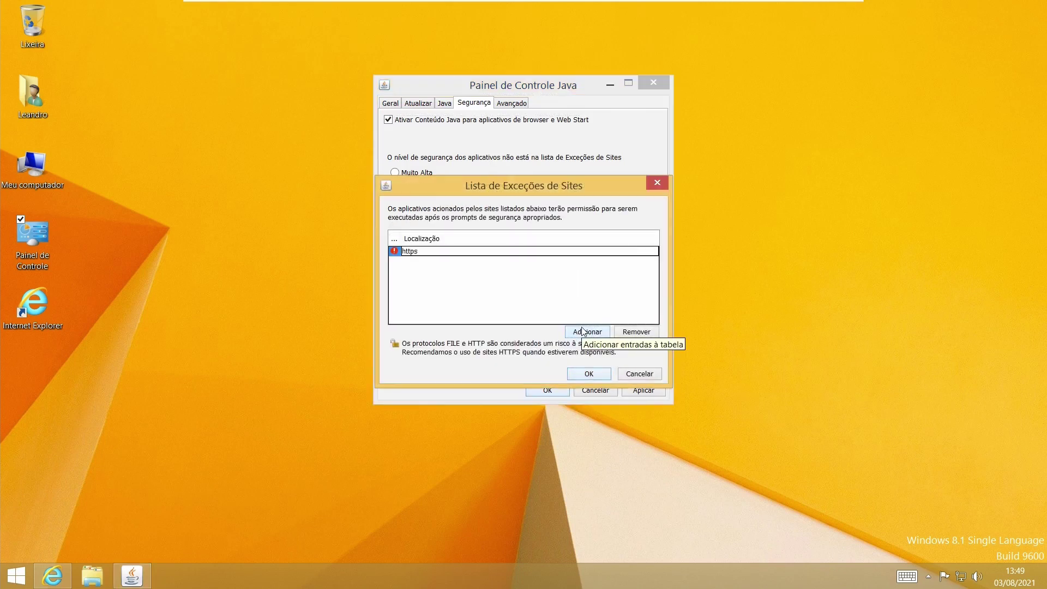
pyautogui.write('://conectividade.caixa.gov.br')
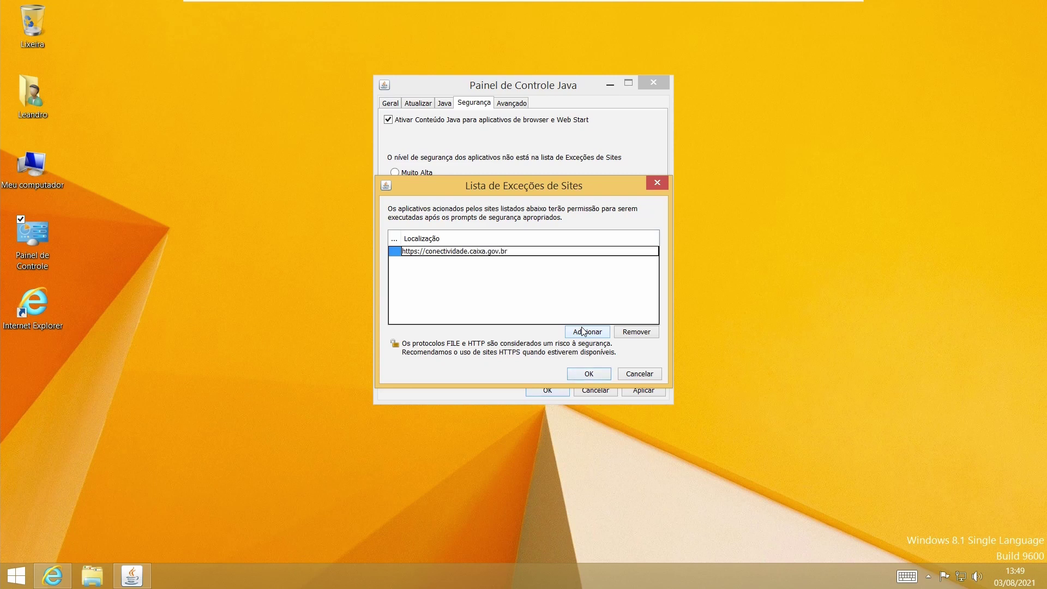
pyautogui.press('Return')
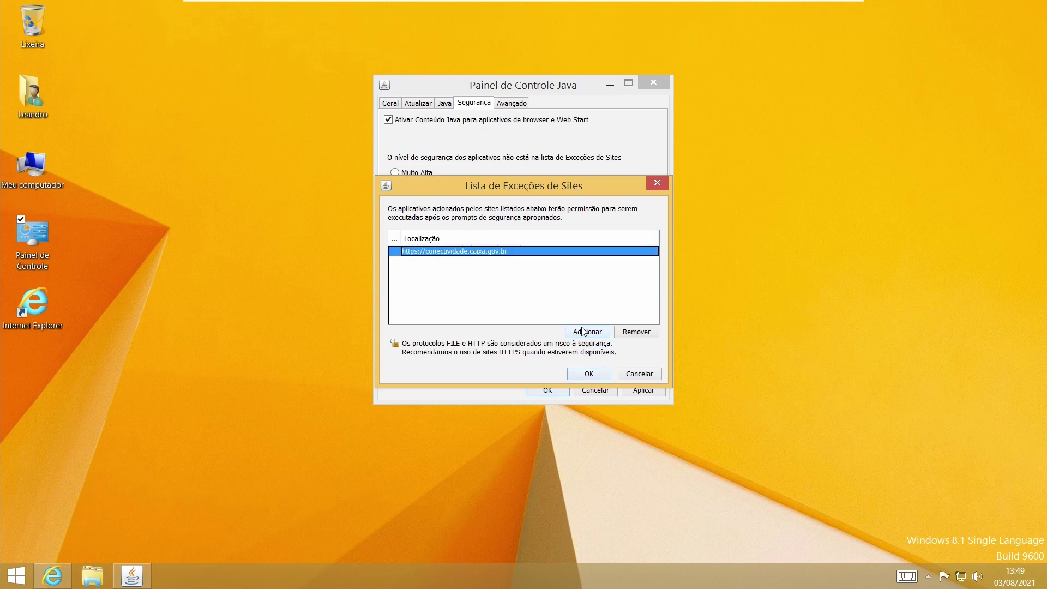
pyautogui.doubleClick(508, 250)
pyautogui.doubleClick(508, 250)
pyautogui.click(508, 251)
pyautogui.moveTo(508, 251); pyautogui.dragTo(401, 251)
pyautogui.hotkey('ctrl', 'c')
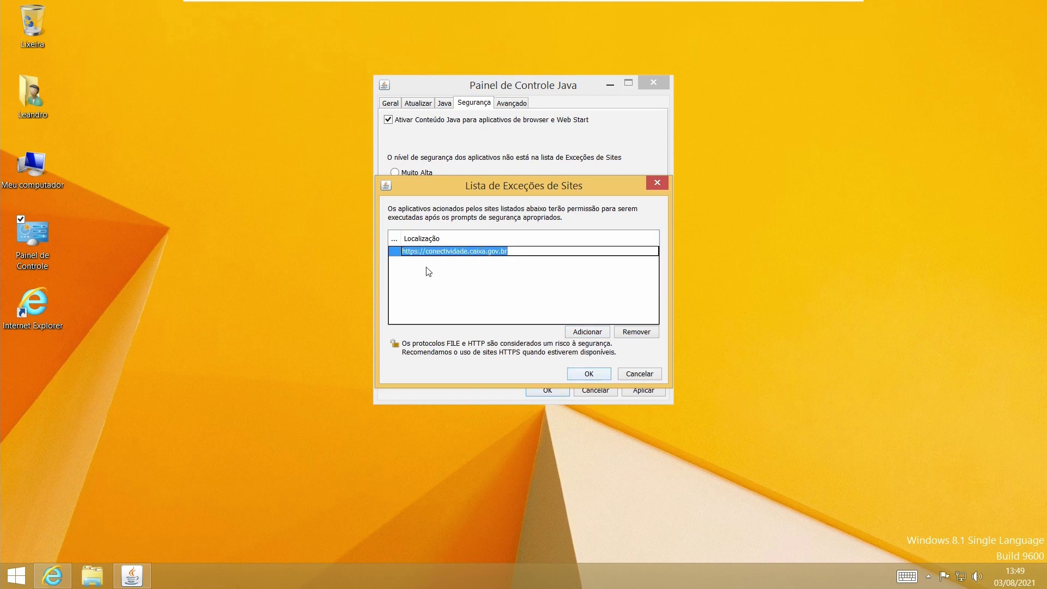
pyautogui.click(583, 333)
pyautogui.hotkey('ctrl', 'v')
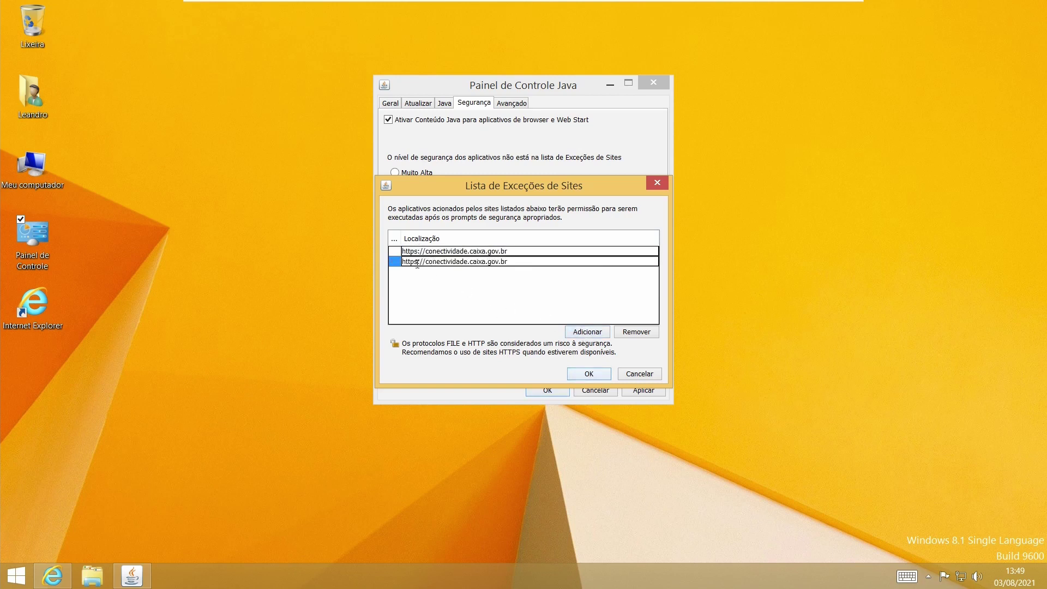
pyautogui.press('BackSpace')
pyautogui.click(590, 375)
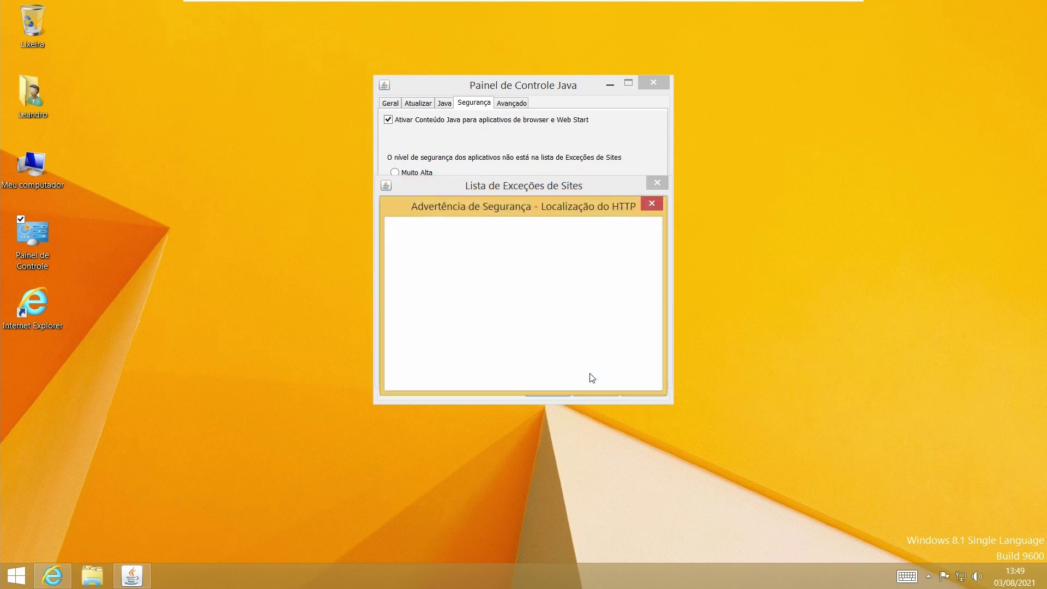
pyautogui.click(580, 374)
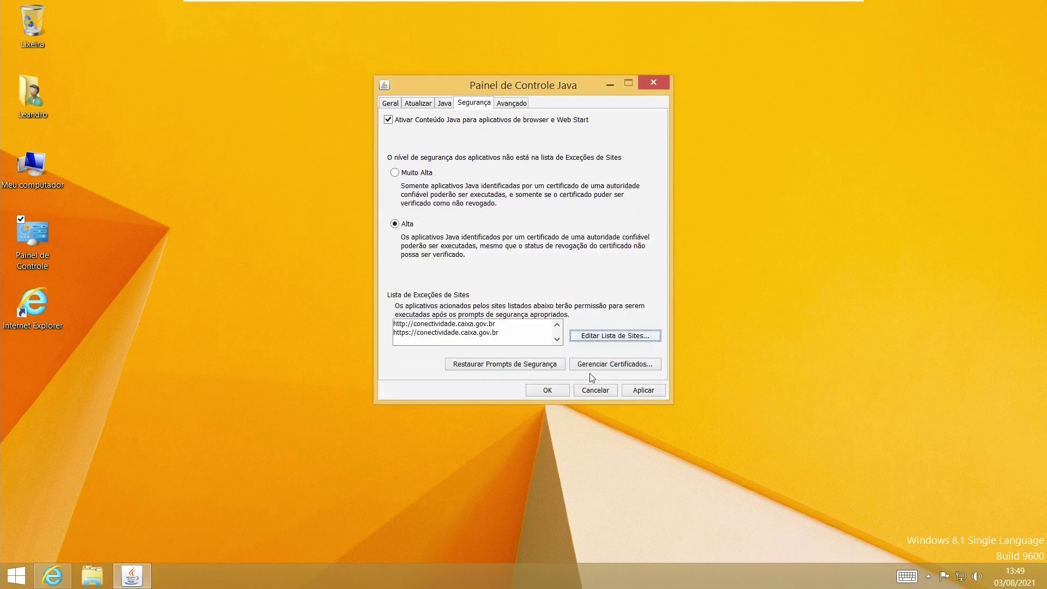
# In Java's advanced settings, enable Ativar log and Mostrar exceções do ciclo de vida do applet, and set the console to Mostrar console
pyautogui.click(519, 105)
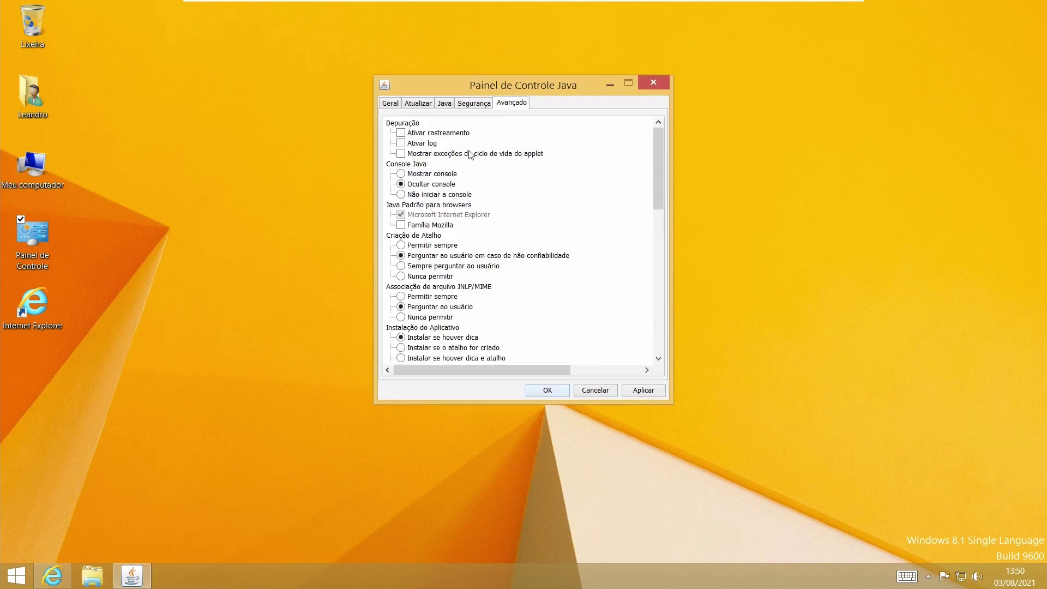
pyautogui.click(409, 143)
pyautogui.click(406, 154)
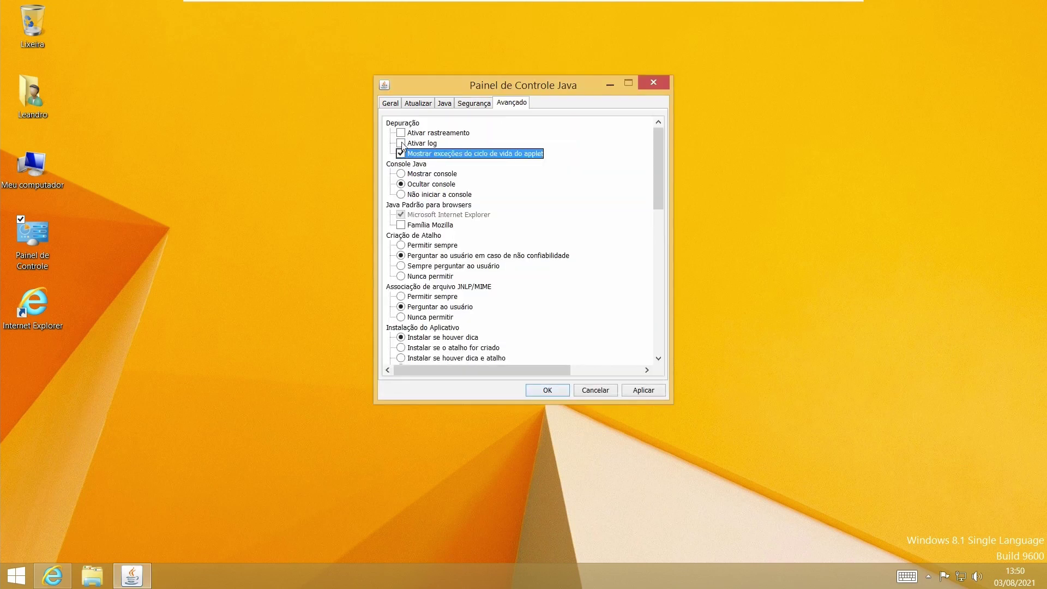
pyautogui.click(403, 173)
# Disable the use of certificates and keys from the browser keystore, enable TLS 1.0 and TLS 1.1, and apply the Java settings
pyautogui.moveTo(657, 182); pyautogui.dragTo(659, 345)
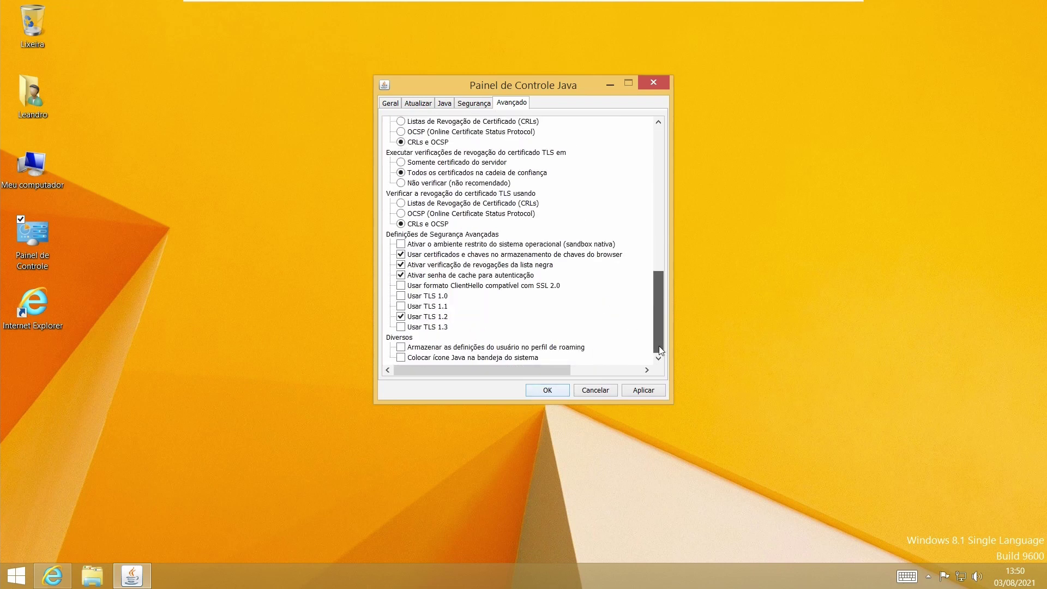
pyautogui.click(431, 255)
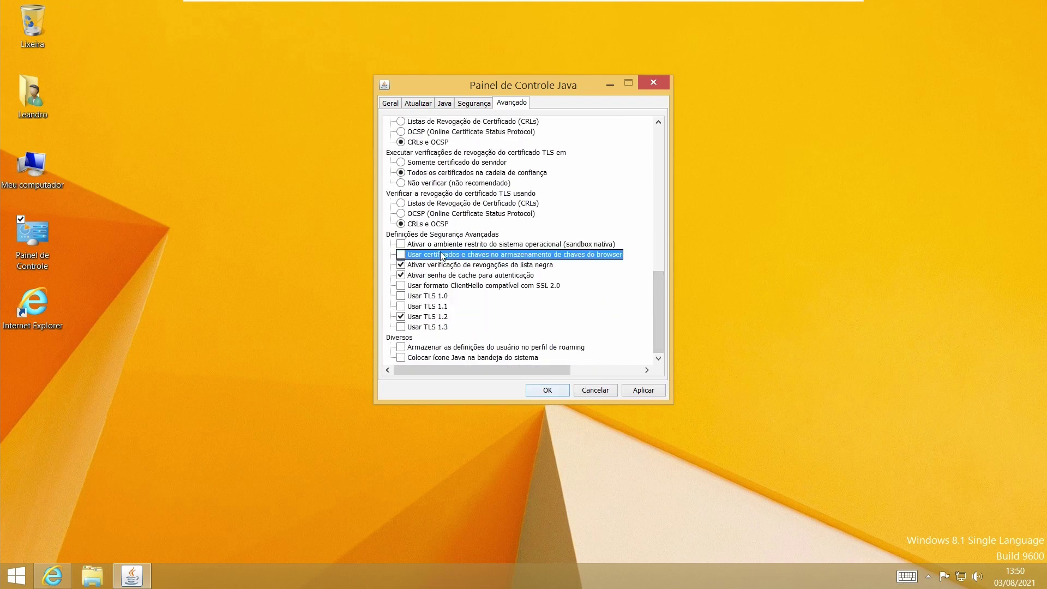
pyautogui.click(403, 299)
pyautogui.click(404, 307)
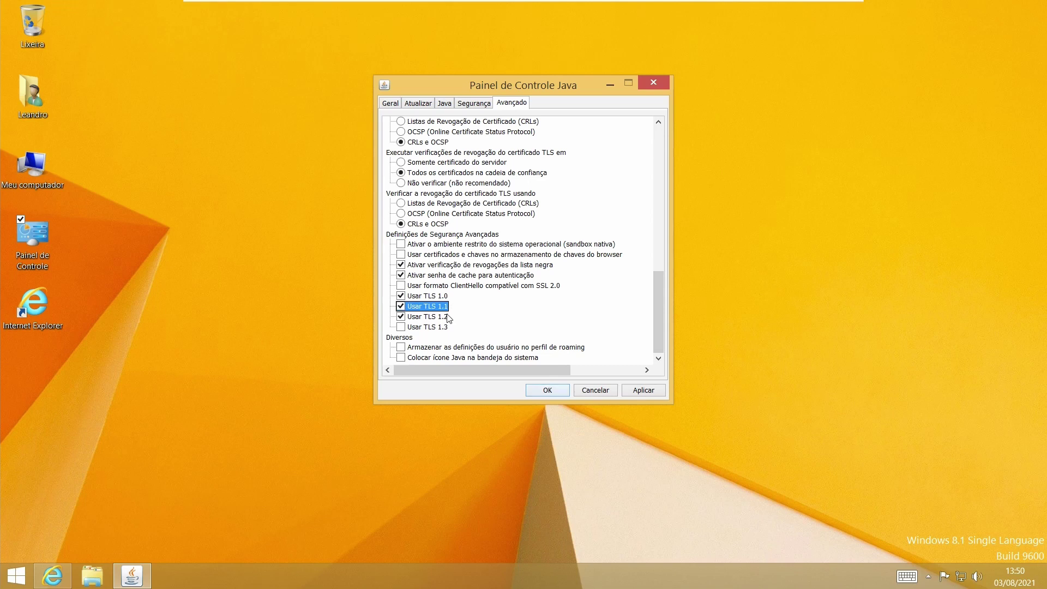
pyautogui.click(635, 391)
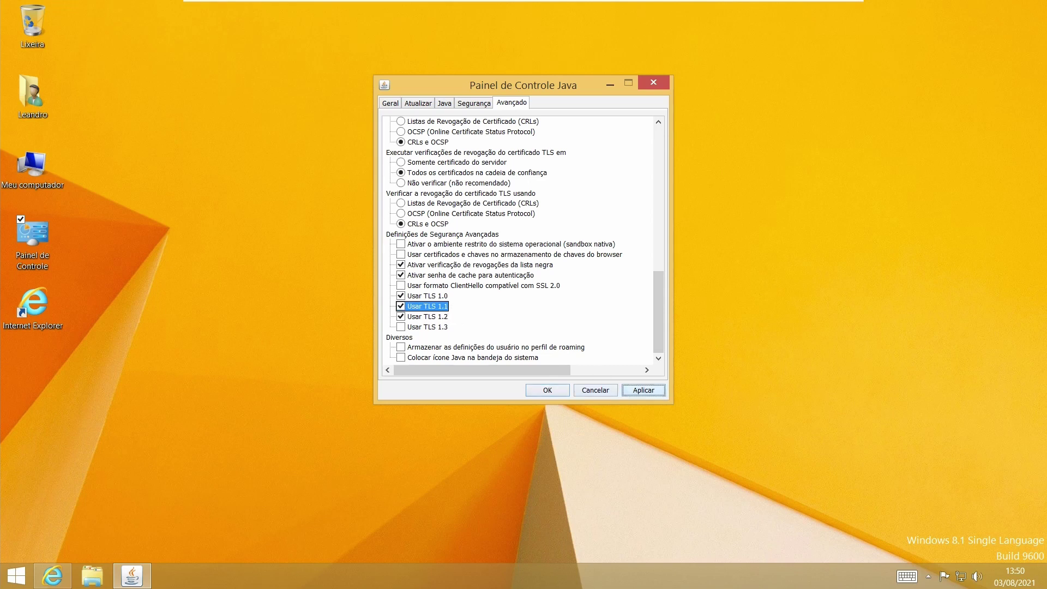
pyautogui.click(547, 390)
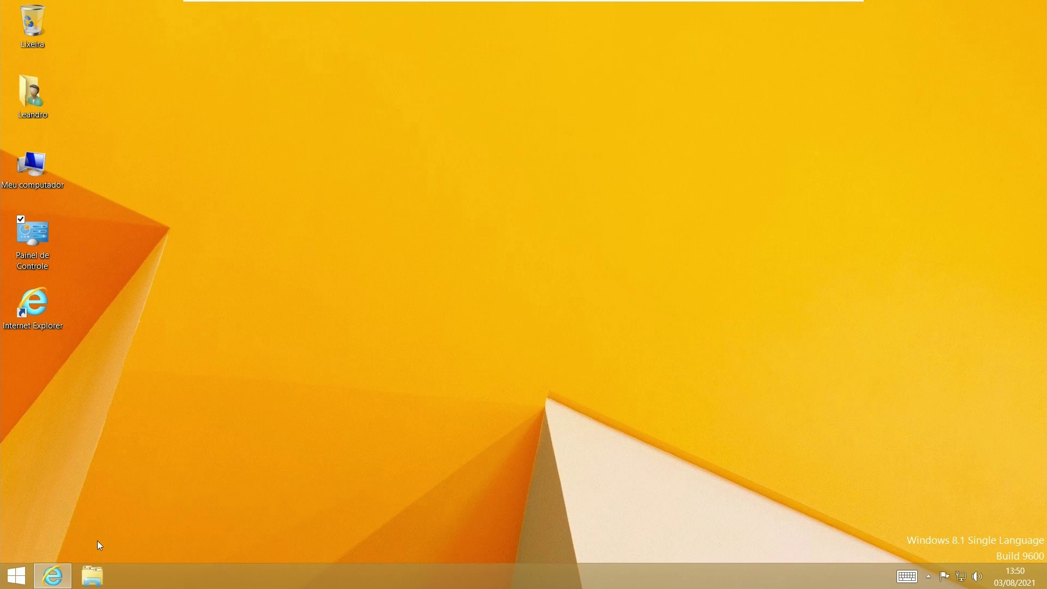
# Return to Internet Explorer, enable the Java(tm) Plug-In SSV Helper add-on and check its status in Gerenciar Complementos
pyautogui.click(60, 577)
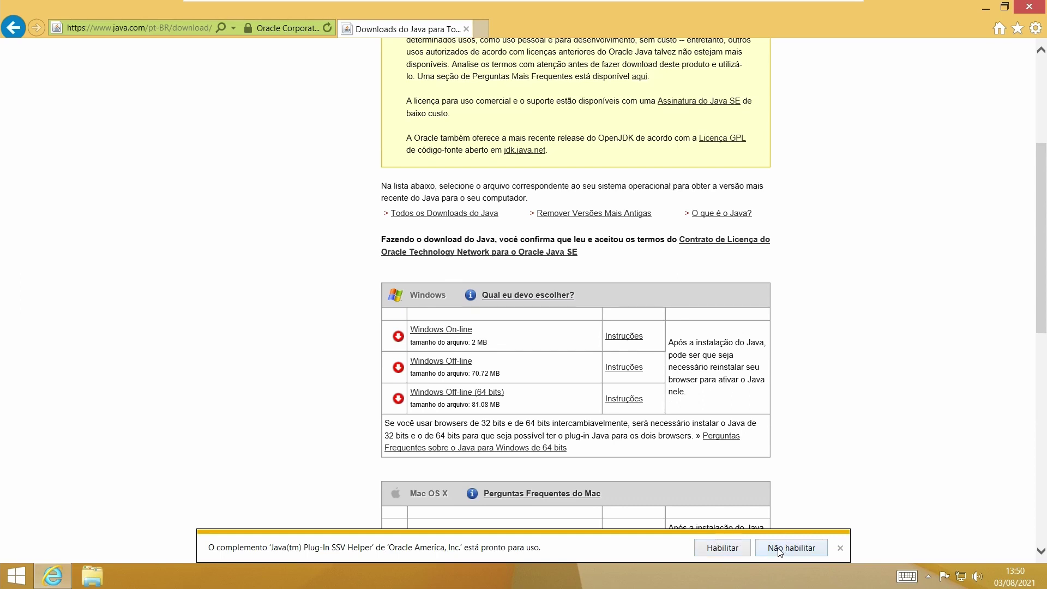
pyautogui.click(739, 550)
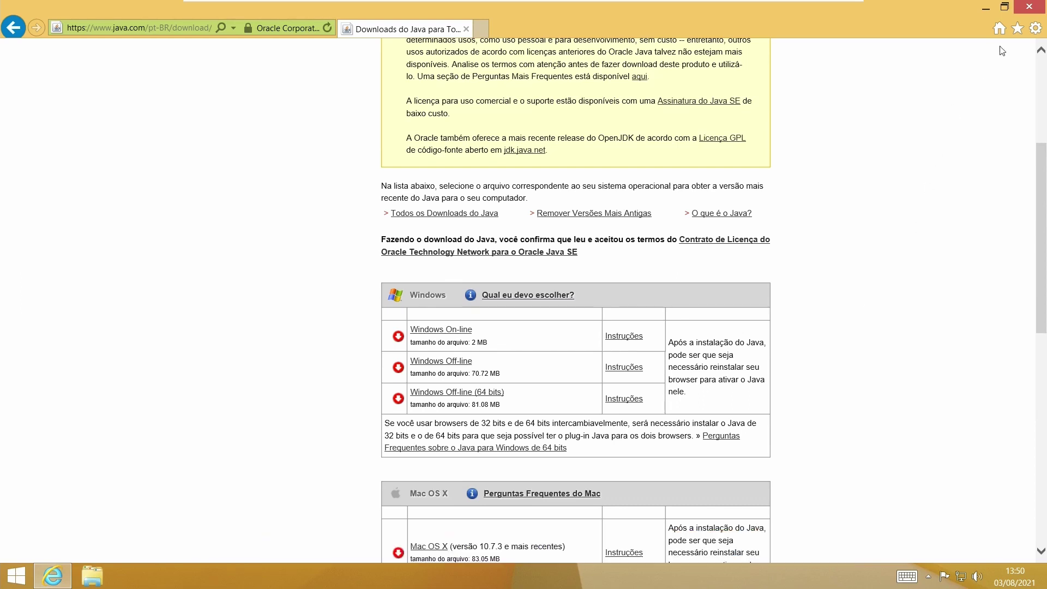
pyautogui.click(1035, 27)
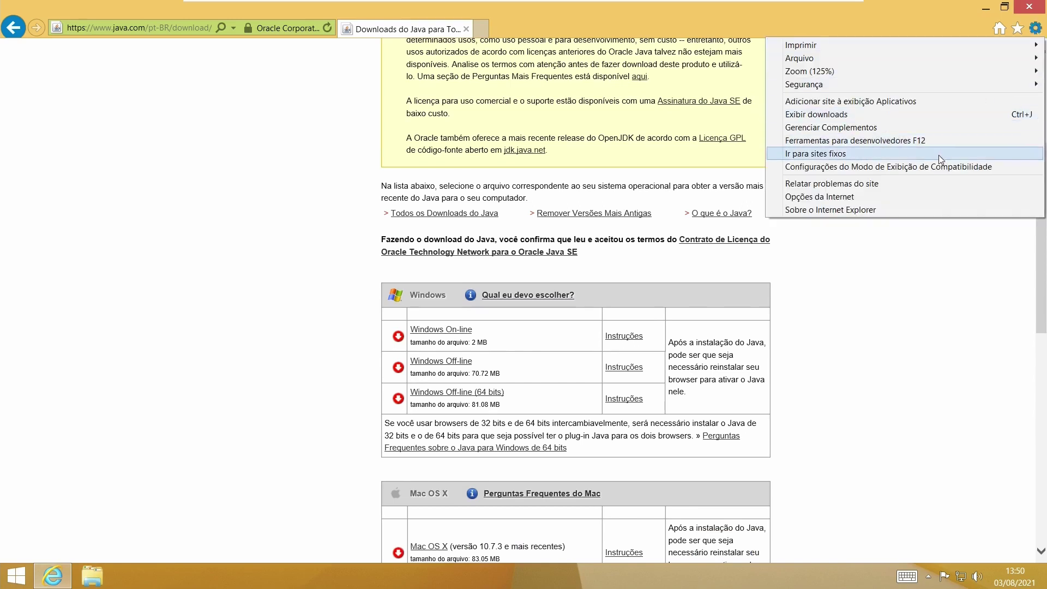
pyautogui.click(892, 128)
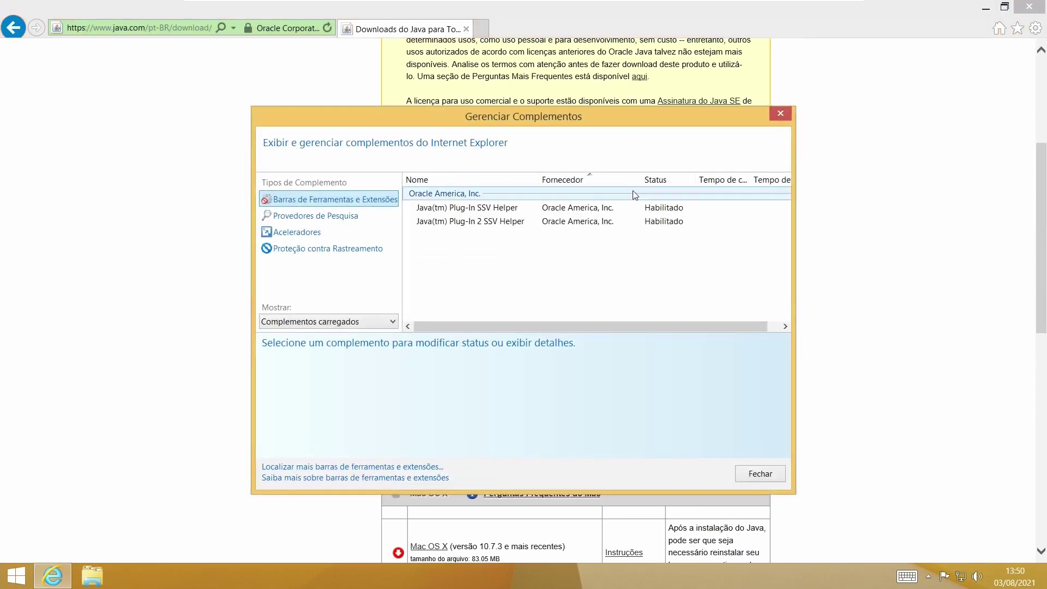
pyautogui.click(474, 210)
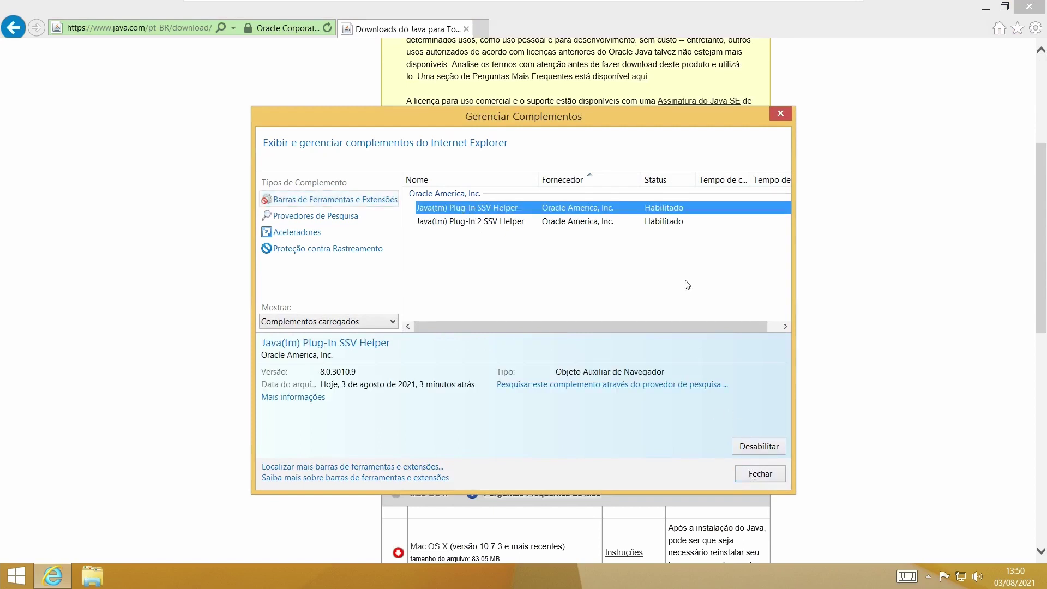
pyautogui.click(773, 480)
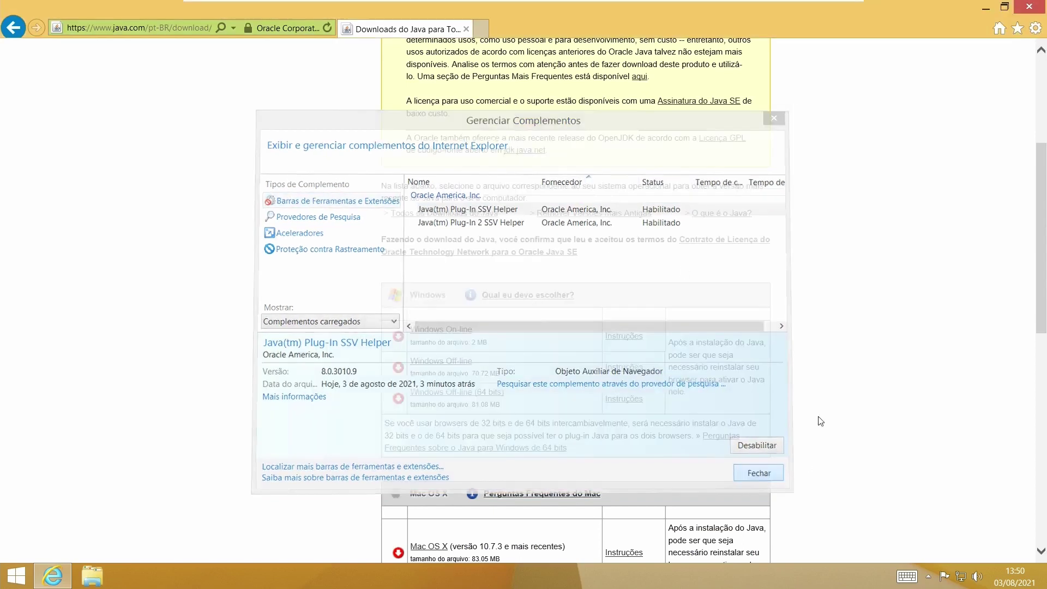
# Add caixa.gov.br to the sites shown in Compatibility View
pyautogui.click(1035, 28)
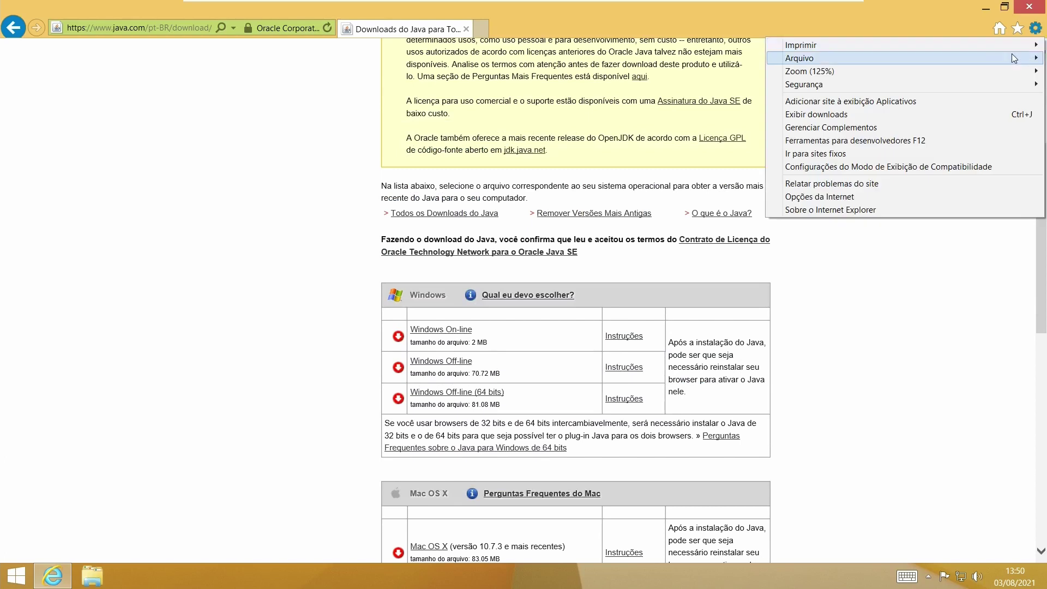
pyautogui.click(868, 165)
pyautogui.write('cai')
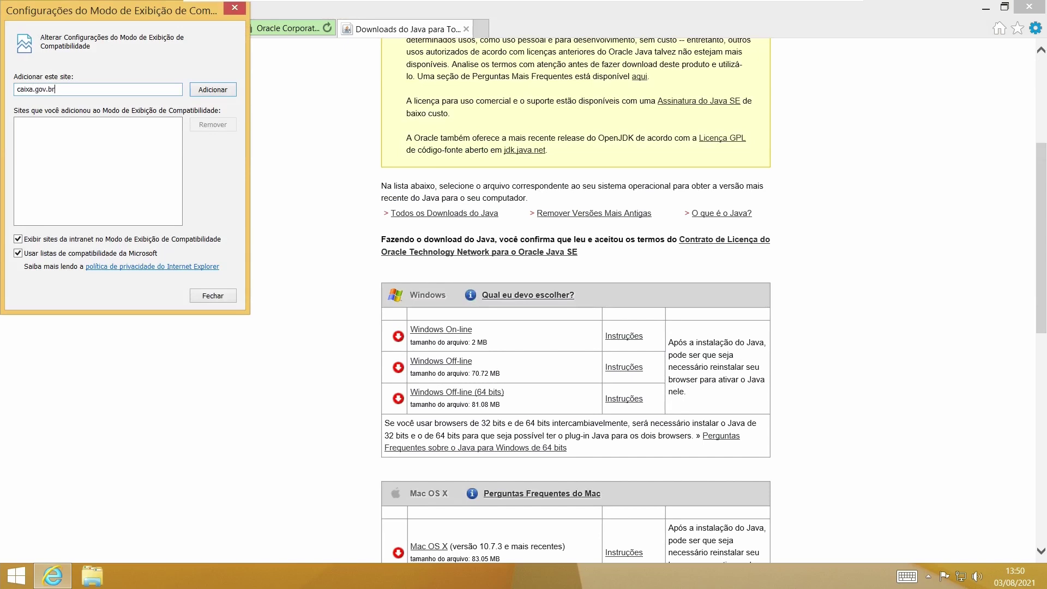
pyautogui.write('xa.gov.br')
pyautogui.click(214, 90)
pyautogui.click(213, 295)
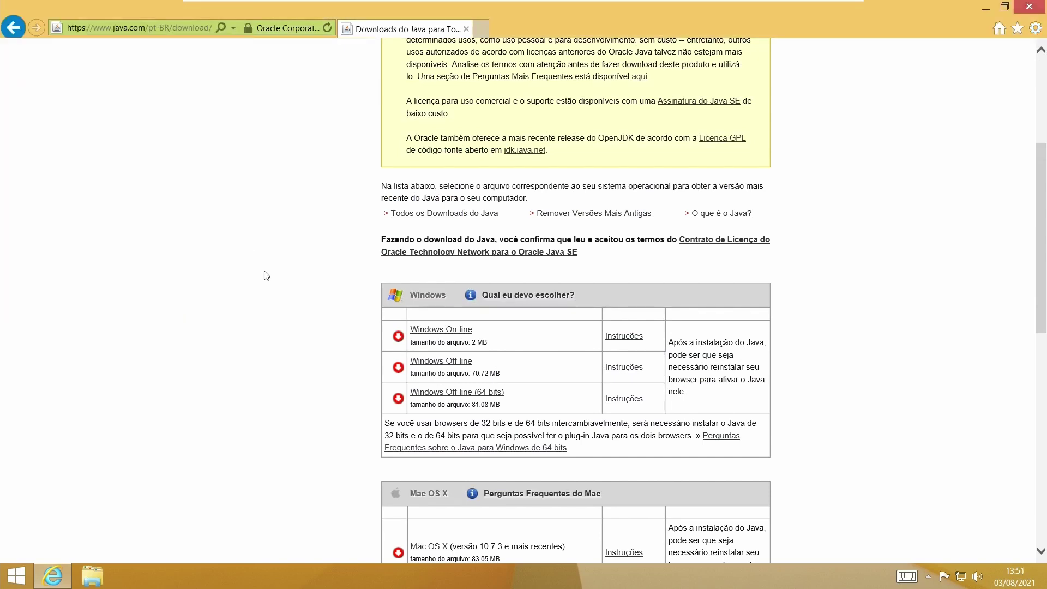
# Open the trusted sites list in Opções da Internet and turn off the required server verification (https:) for that zone
pyautogui.click(1034, 29)
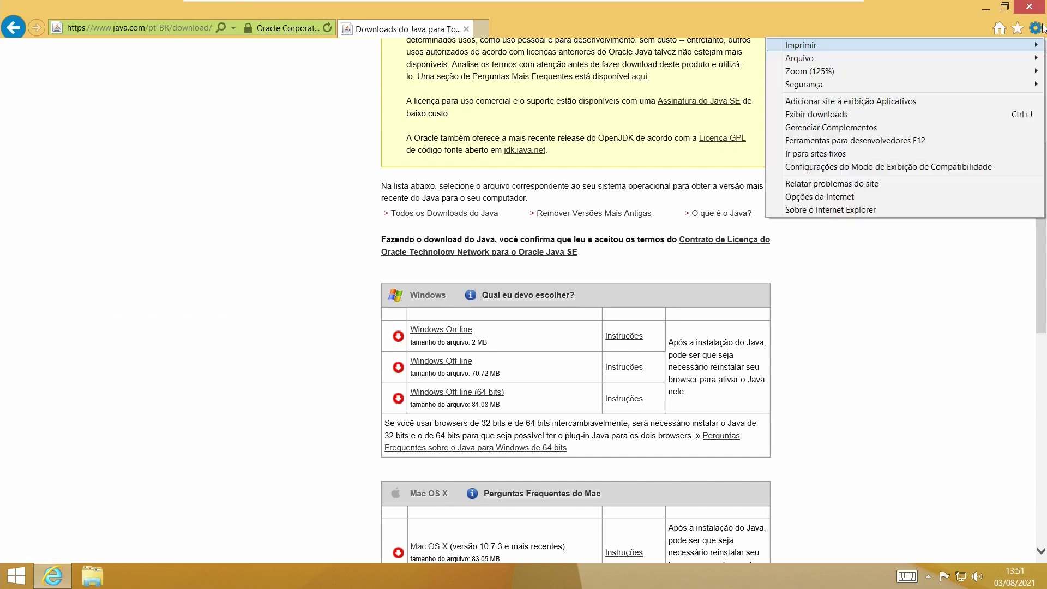
pyautogui.click(822, 198)
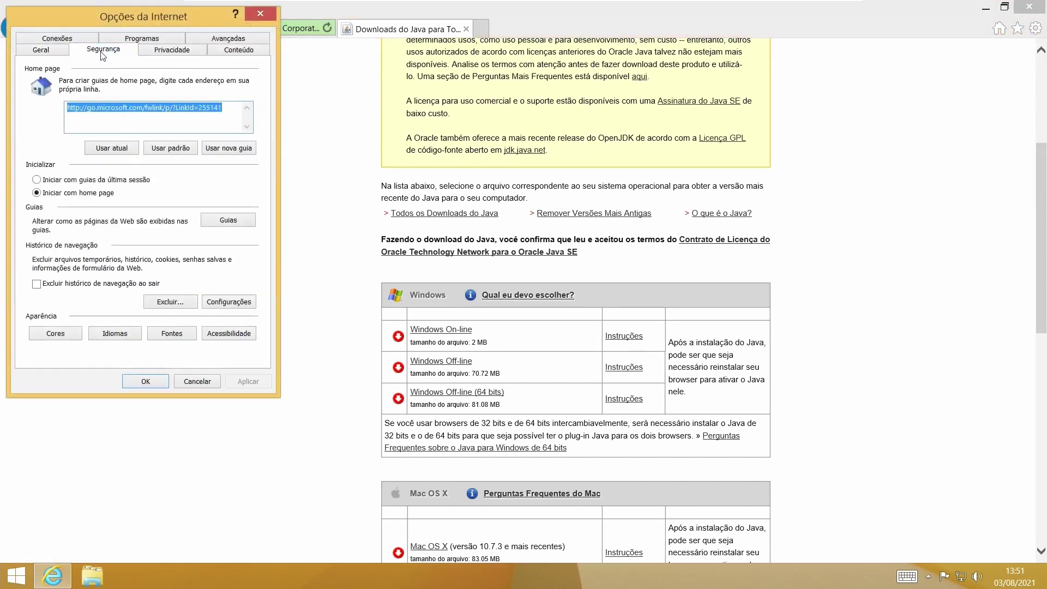
pyautogui.click(102, 55)
pyautogui.click(186, 103)
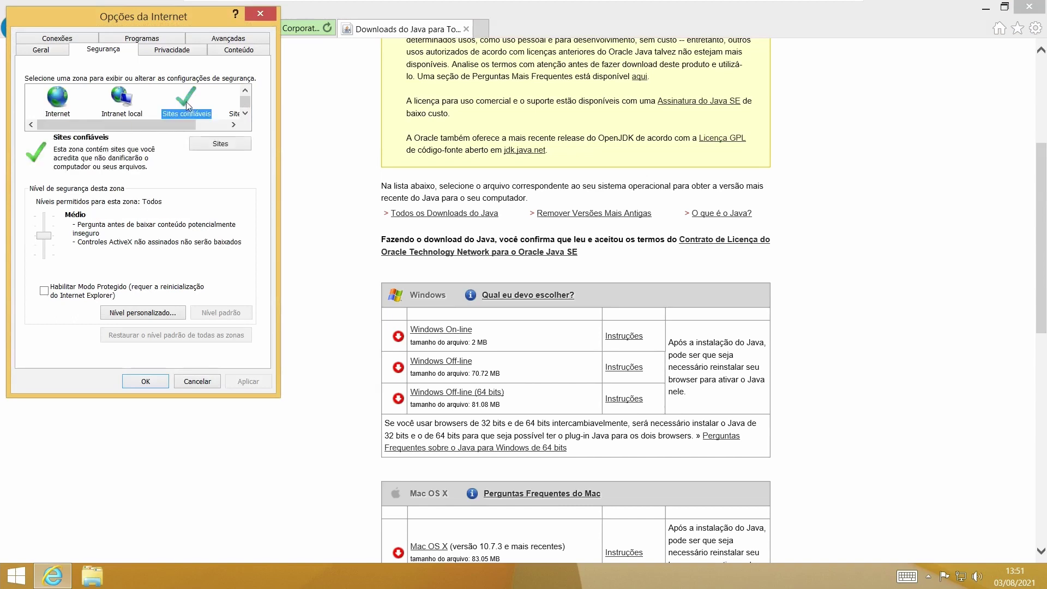
pyautogui.click(211, 145)
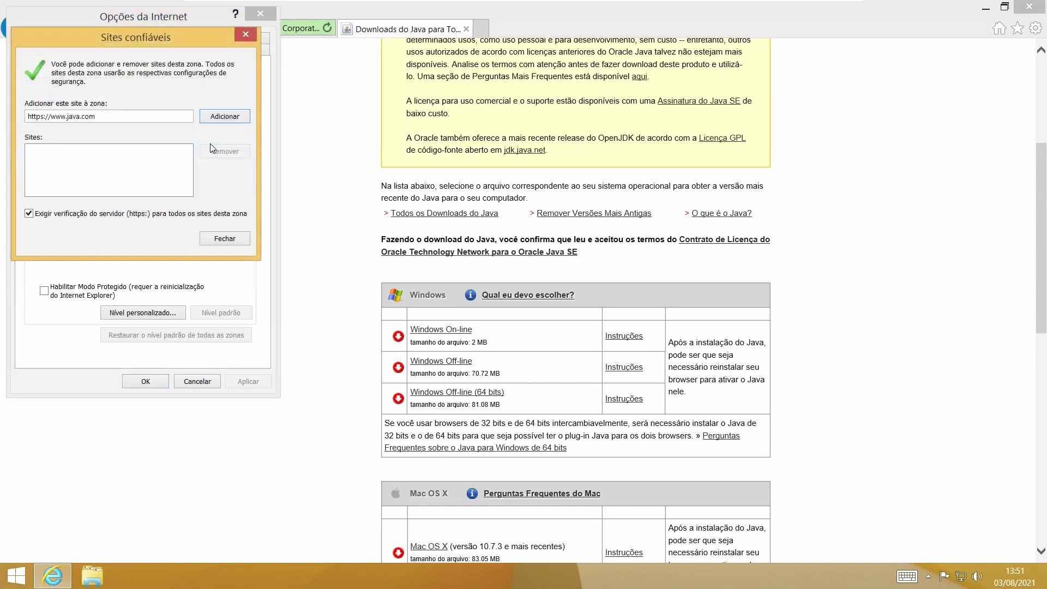
pyautogui.click(29, 214)
pyautogui.moveTo(50, 116); pyautogui.dragTo(122, 117)
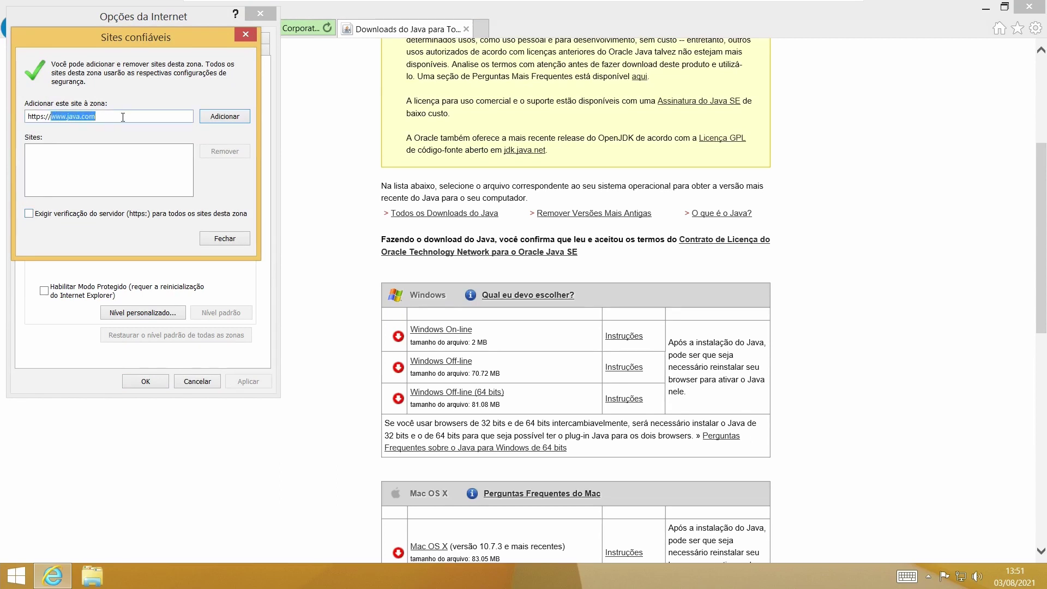
pyautogui.click(122, 117)
pyautogui.write('nec')
pyautogui.press('BackSpace')
pyautogui.press('BackSpace')
pyautogui.press('BackSpace')
pyautogui.press('BackSpace')
pyautogui.press('BackSpace')
pyautogui.press('BackSpace')
pyautogui.press('BackSpace')
pyautogui.press('BackSpace')
pyautogui.press('BackSpace')
pyautogui.press('BackSpace')
pyautogui.press('BackSpace')
pyautogui.press('BackSpace')
pyautogui.press('BackSpace')
pyautogui.press('BackSpace')
pyautogui.write('conectividade')
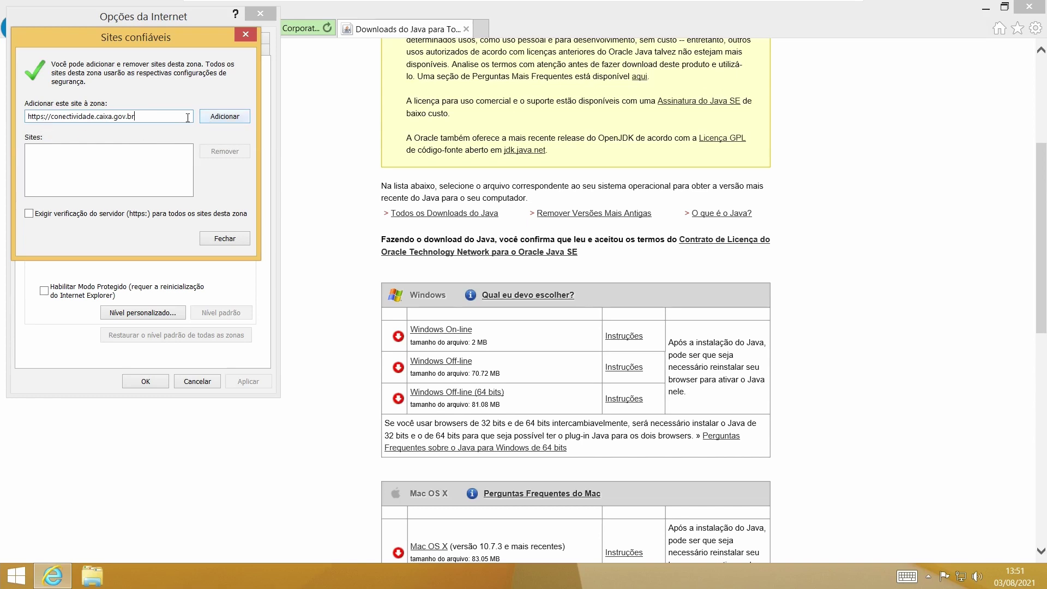
pyautogui.moveTo(173, 120); pyautogui.dragTo(28, 118)
pyautogui.hotkey('ctrl', 'c')
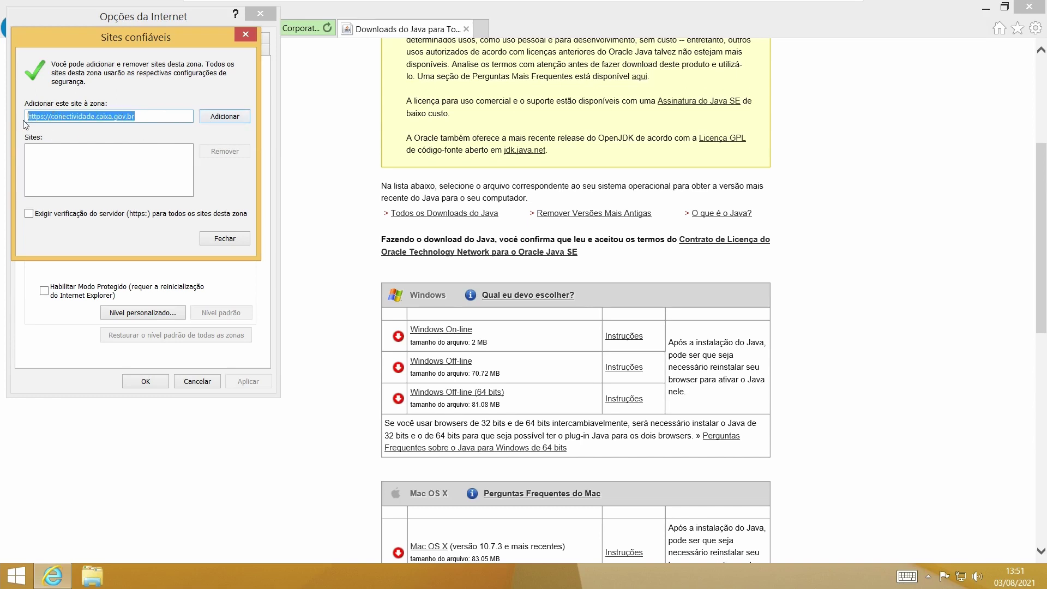
pyautogui.click(217, 117)
pyautogui.hotkey('ctrl', 'v')
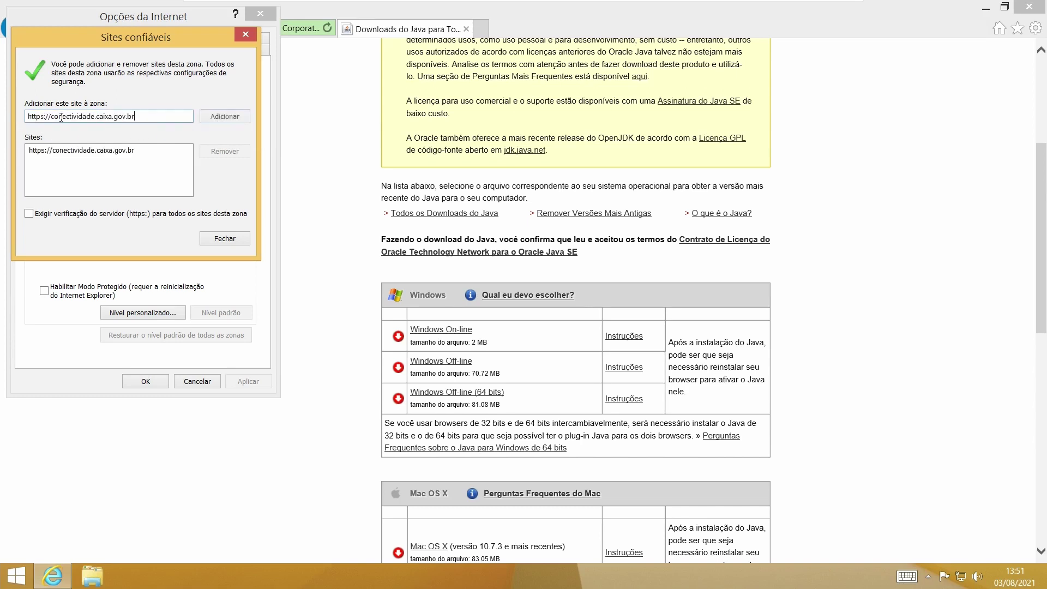
pyautogui.press('BackSpace')
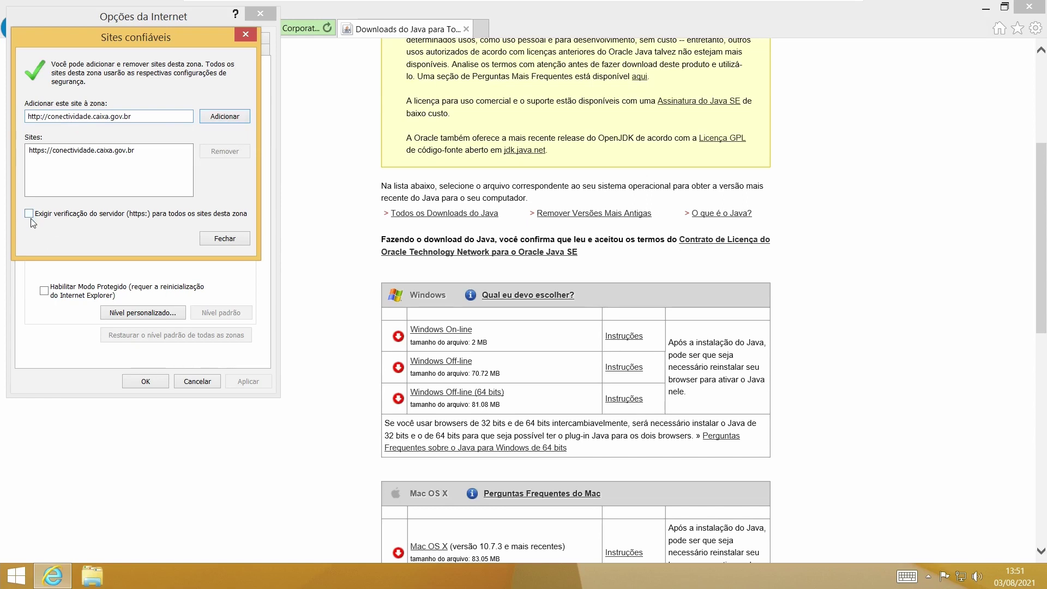
pyautogui.click(218, 117)
pyautogui.click(215, 241)
# Turn off the pop-up blocker in the privacy options and review the personal certificates installed in the content options
pyautogui.click(172, 52)
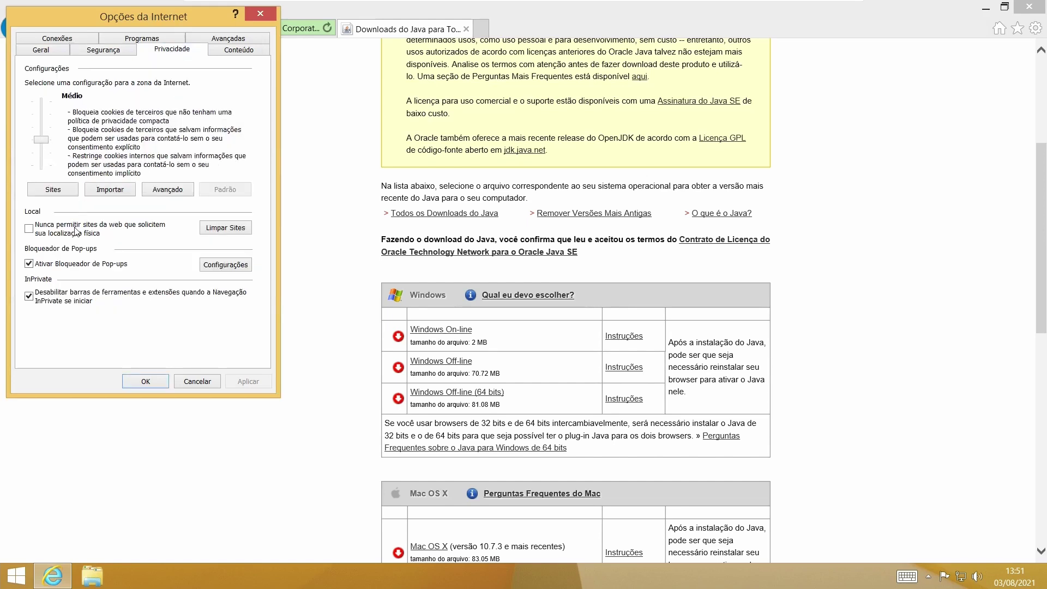
pyautogui.click(29, 264)
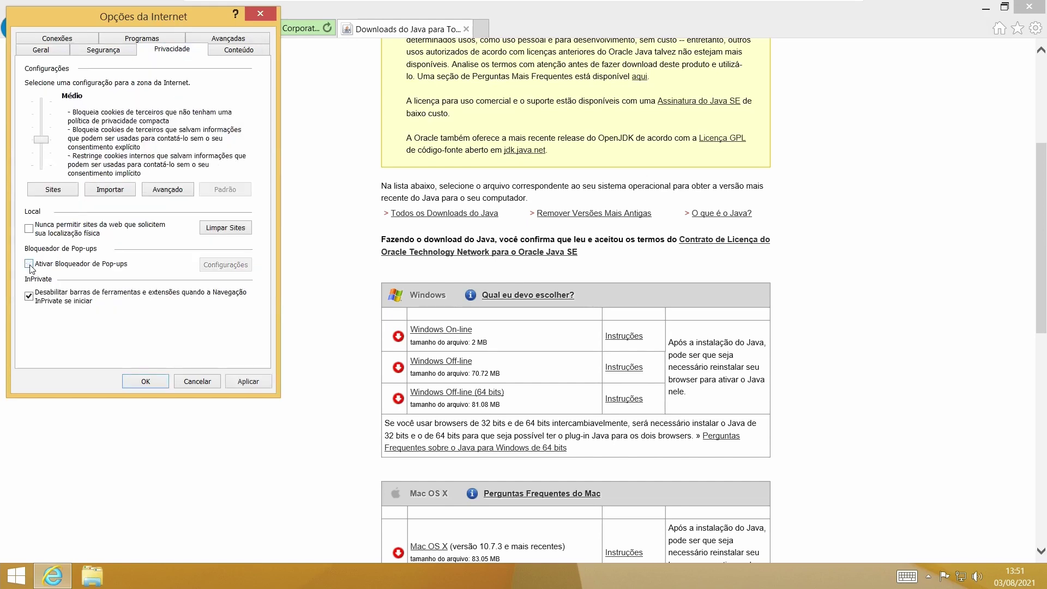
pyautogui.click(239, 49)
pyautogui.click(156, 160)
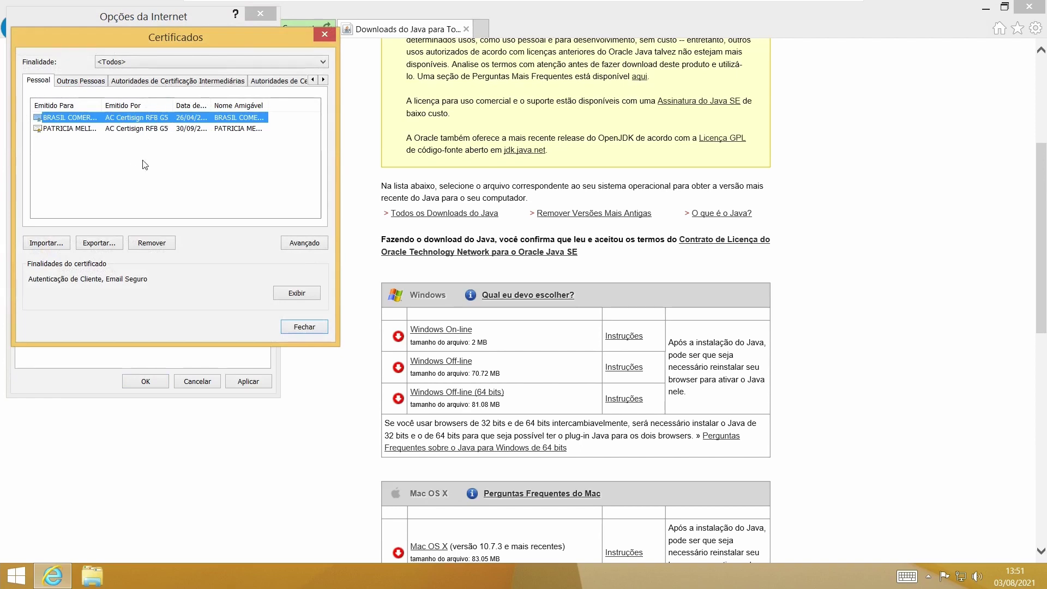
pyautogui.click(303, 327)
# Enable Usar SSL 2.0 in the advanced Internet options, then apply and close the settings
pyautogui.click(229, 39)
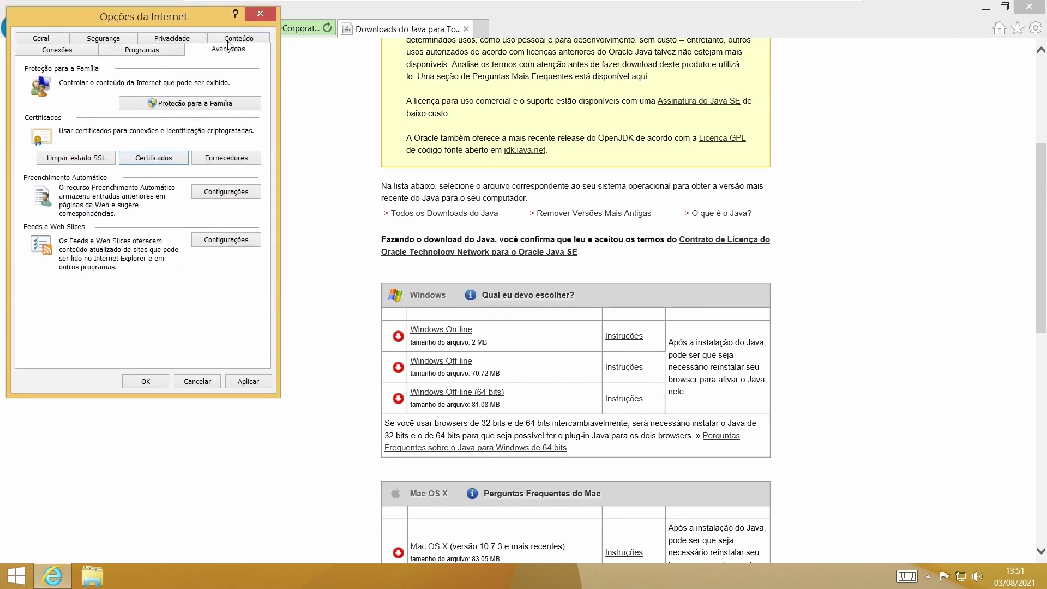
pyautogui.scroll(-15, 248, 103)
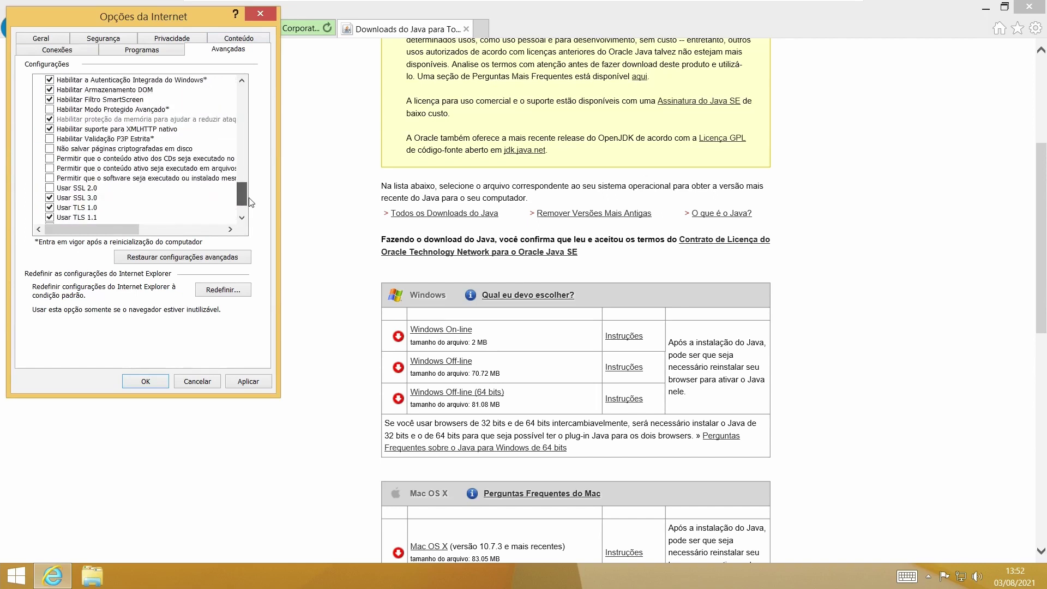
pyautogui.click(49, 148)
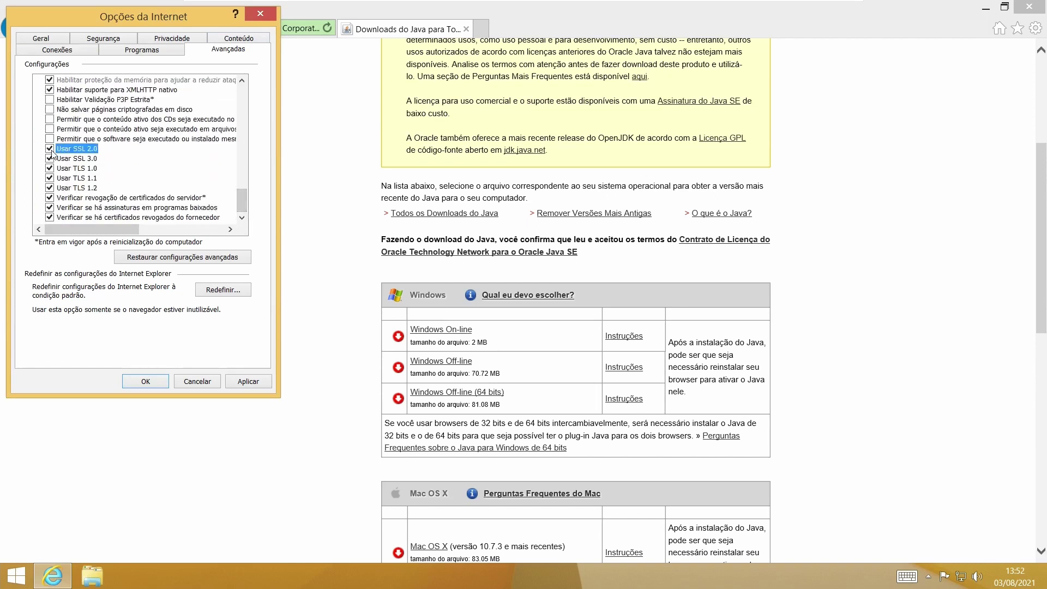
pyautogui.click(50, 188)
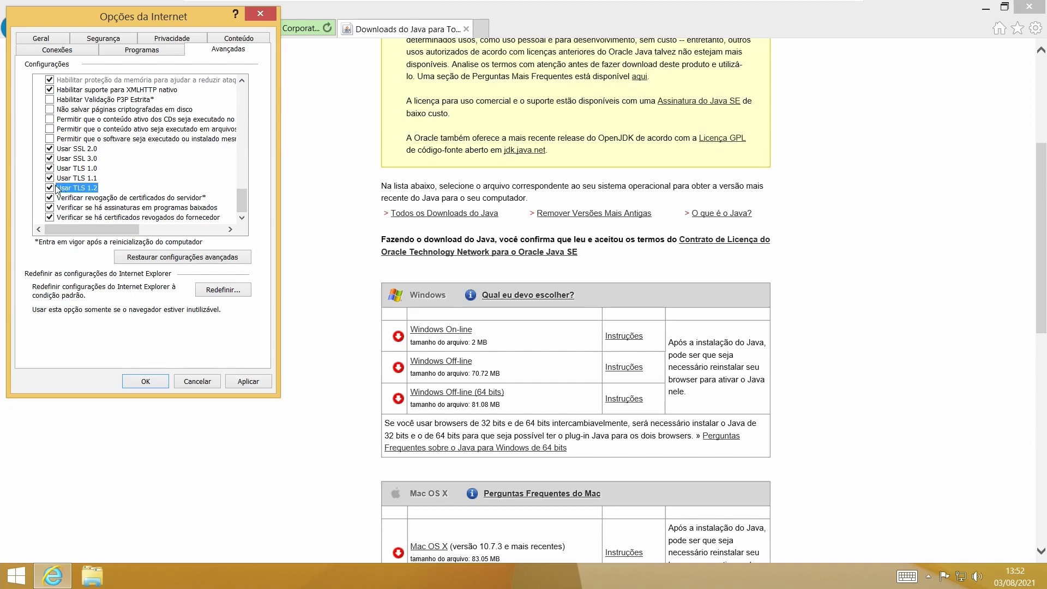
pyautogui.click(49, 188)
pyautogui.click(250, 383)
pyautogui.click(144, 382)
# Go to conectividade.caixa.gov.br and authenticate with the second listed digital certificate
pyautogui.click(141, 28)
pyautogui.write('cone')
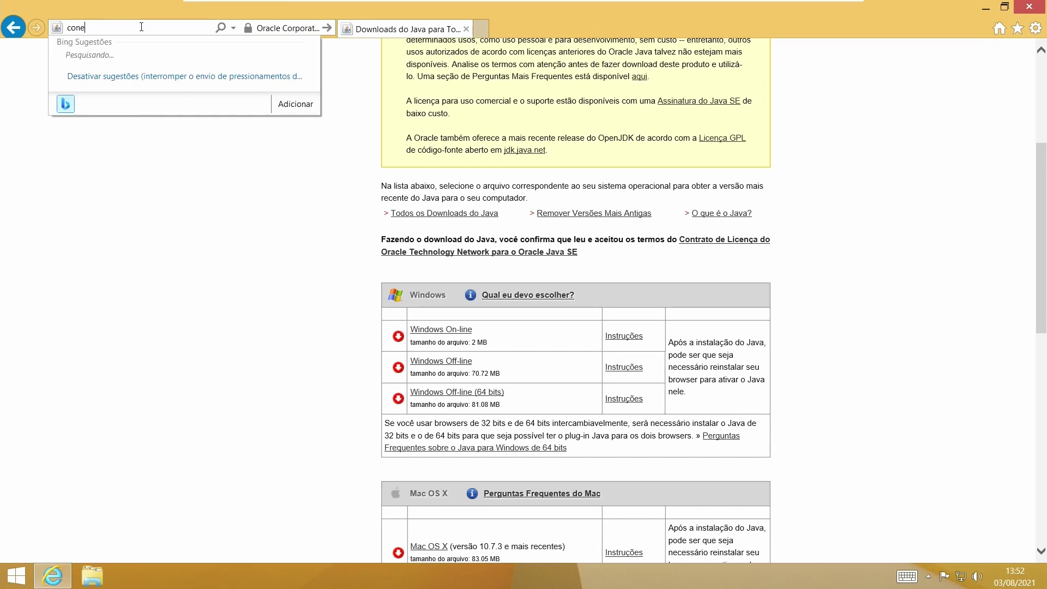
pyautogui.write('ctividade')
pyautogui.press('BackSpace')
pyautogui.press('BackSpace')
pyautogui.press('BackSpace')
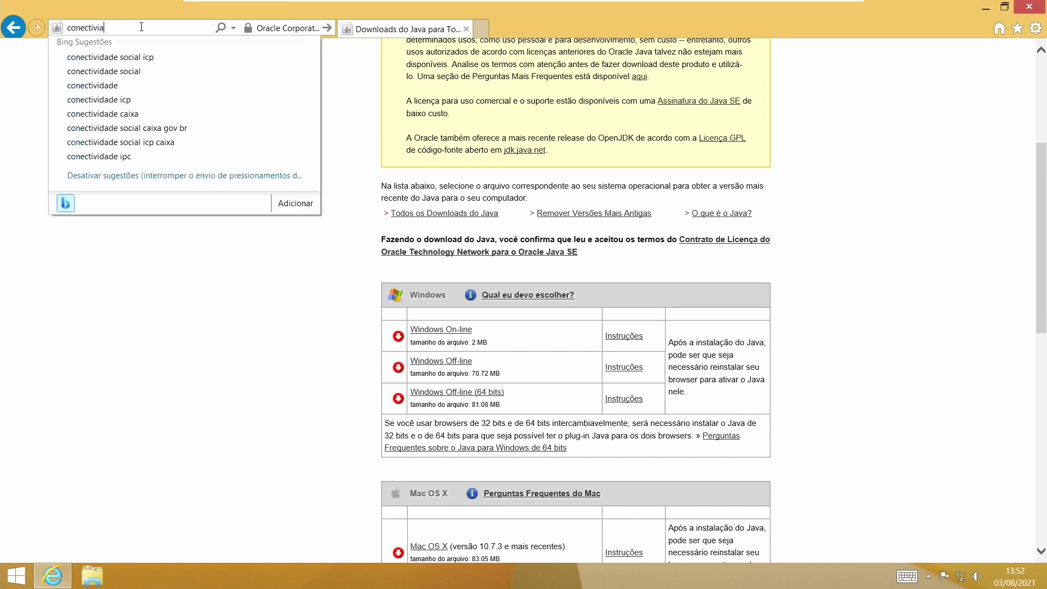
pyautogui.write('dadeca')
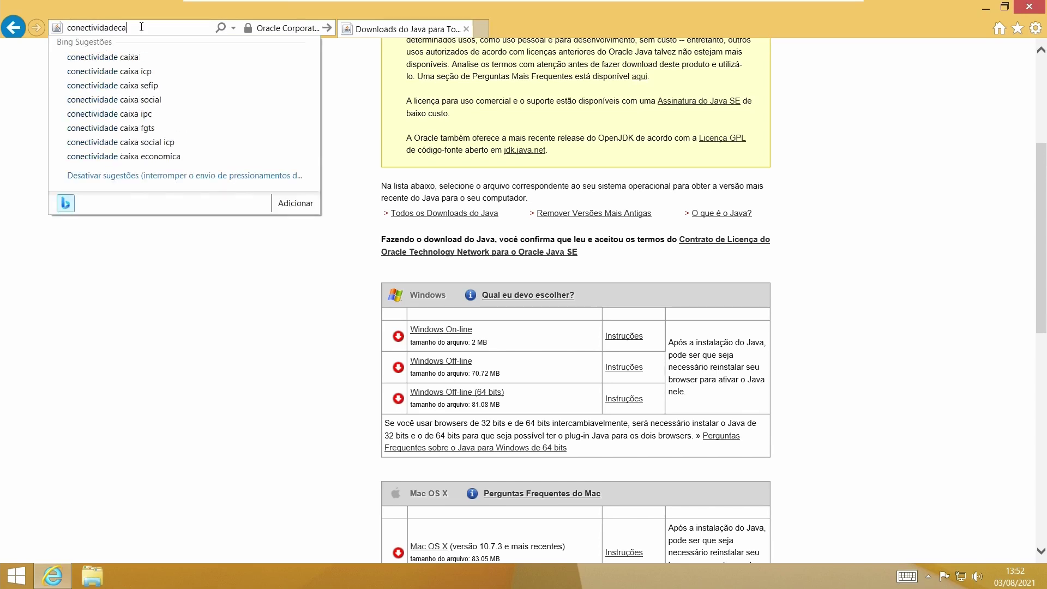
pyautogui.press('BackSpace')
pyautogui.press('BackSpace')
pyautogui.write('.caixa.gov.br')
pyautogui.press('Return')
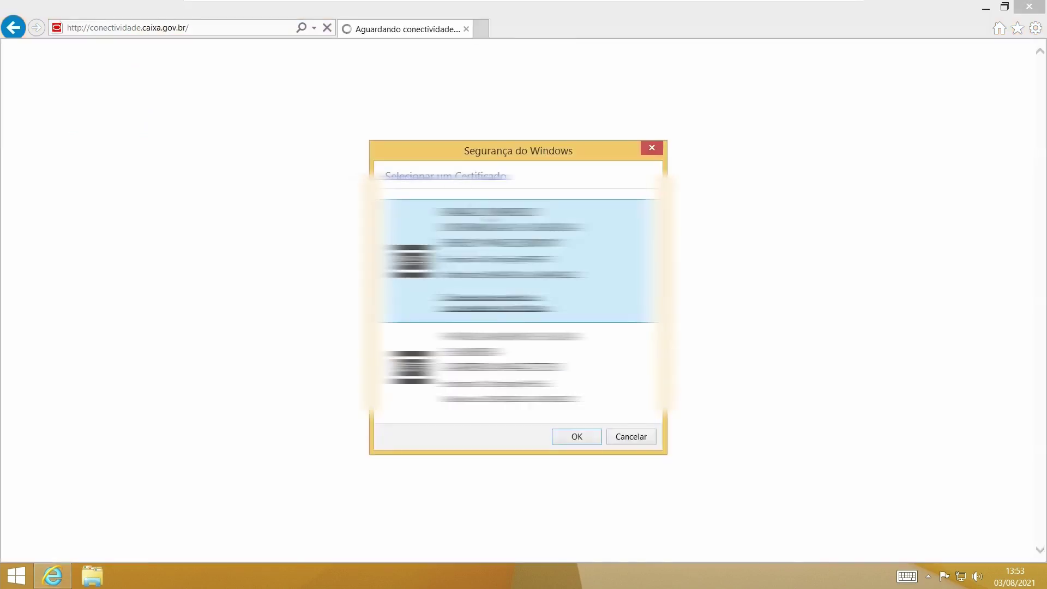
pyautogui.click(518, 349)
pyautogui.click(575, 437)
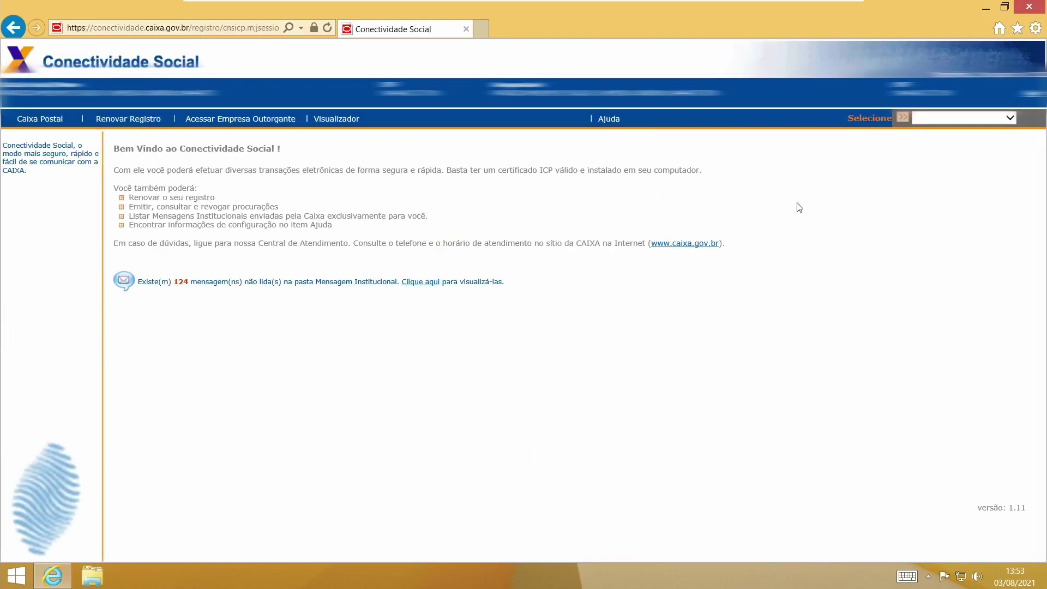
# Start a new message in Caixa Postal for the service Envio de arquivo SEFIP
pyautogui.click(38, 120)
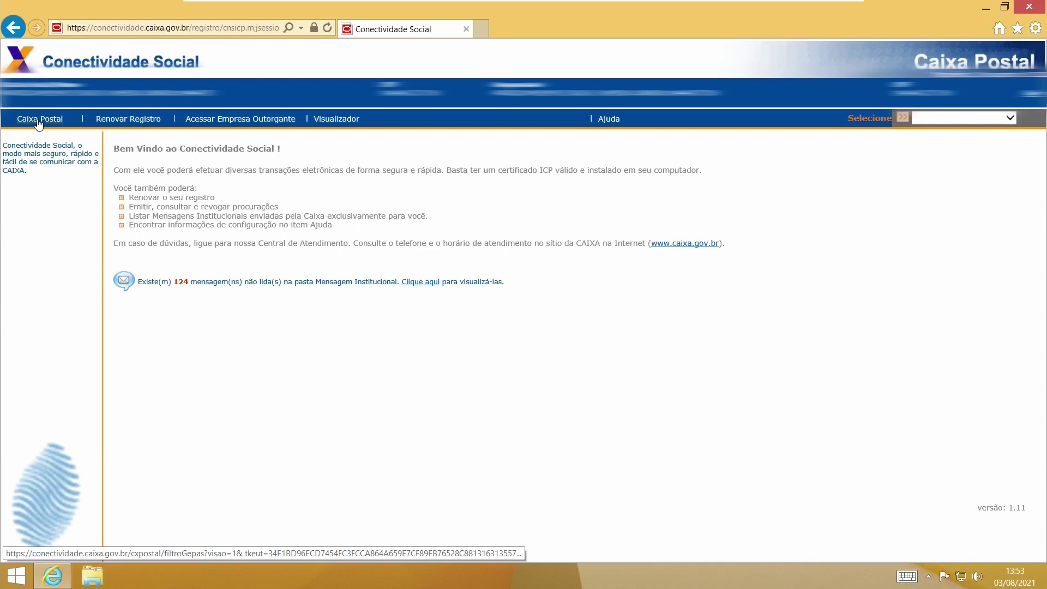
pyautogui.click(61, 167)
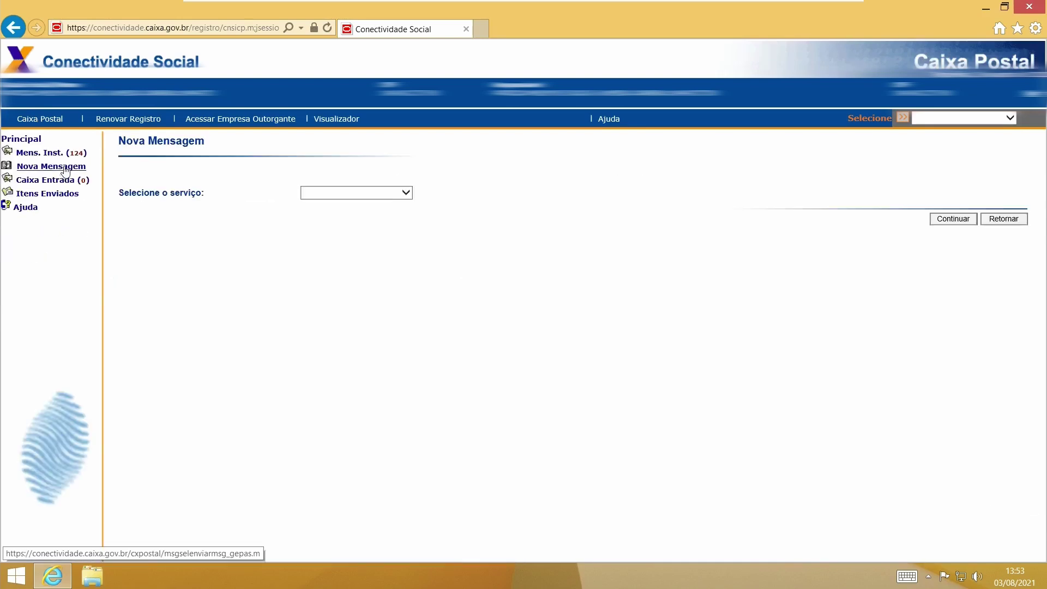
pyautogui.click(401, 194)
pyautogui.click(395, 202)
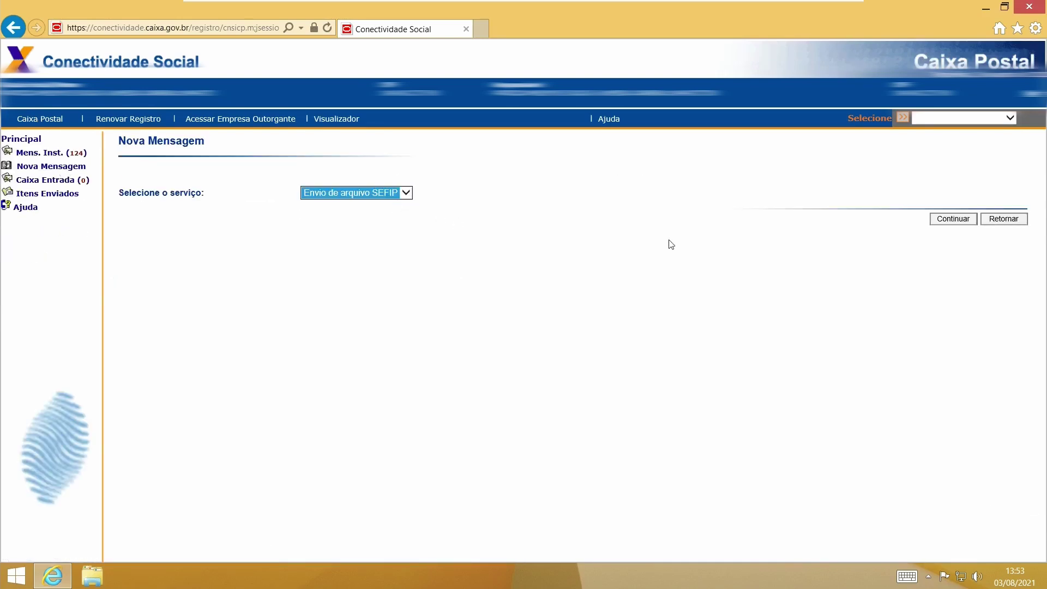
pyautogui.click(949, 219)
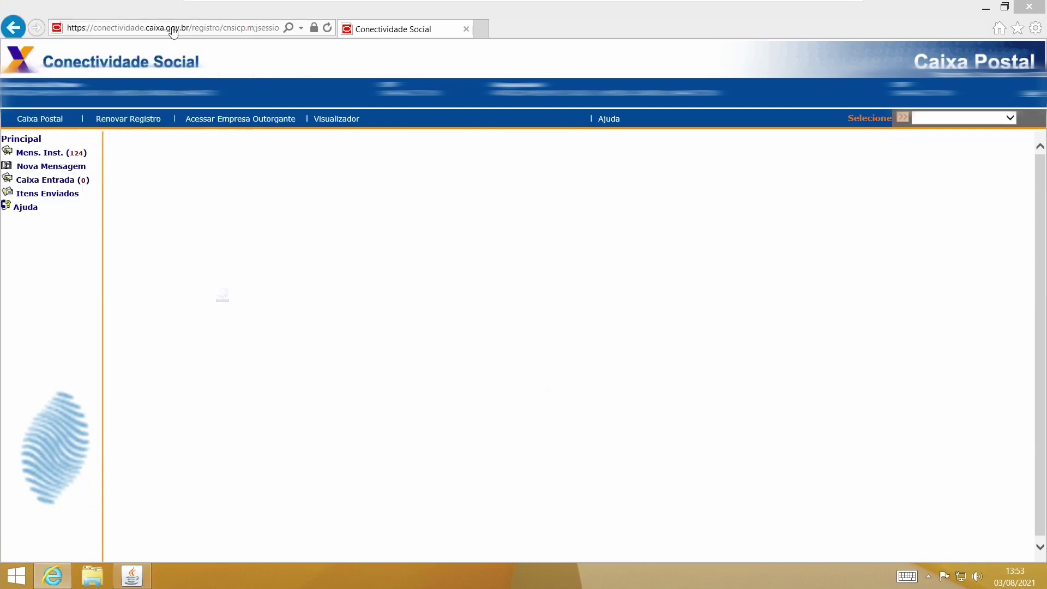
# Run the cnsenvio Java application without asking again and permit the Conectividade site to access it
pyautogui.click(183, 9)
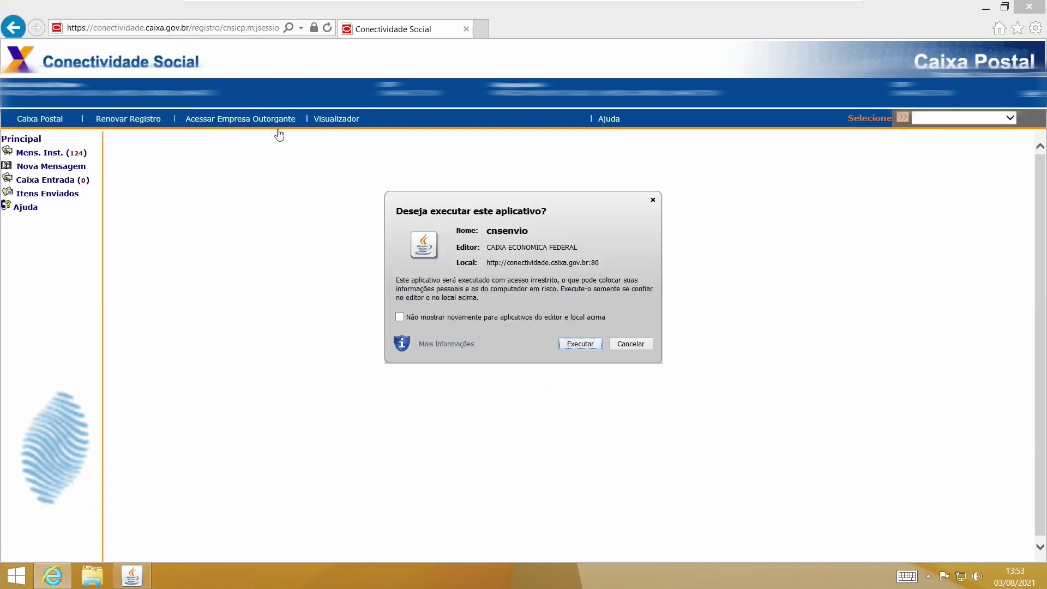
pyautogui.click(400, 320)
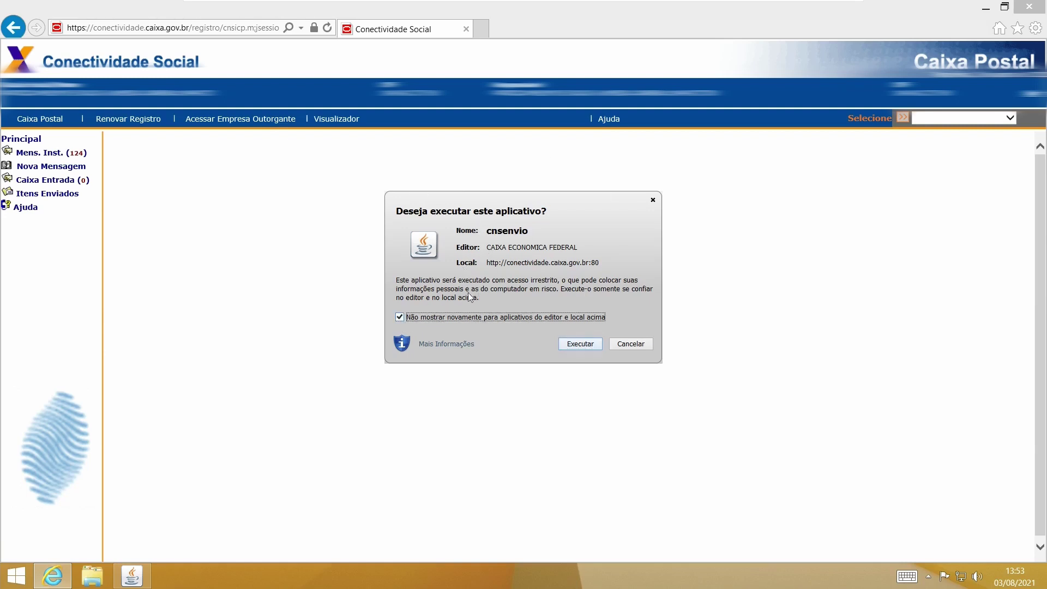
pyautogui.click(580, 344)
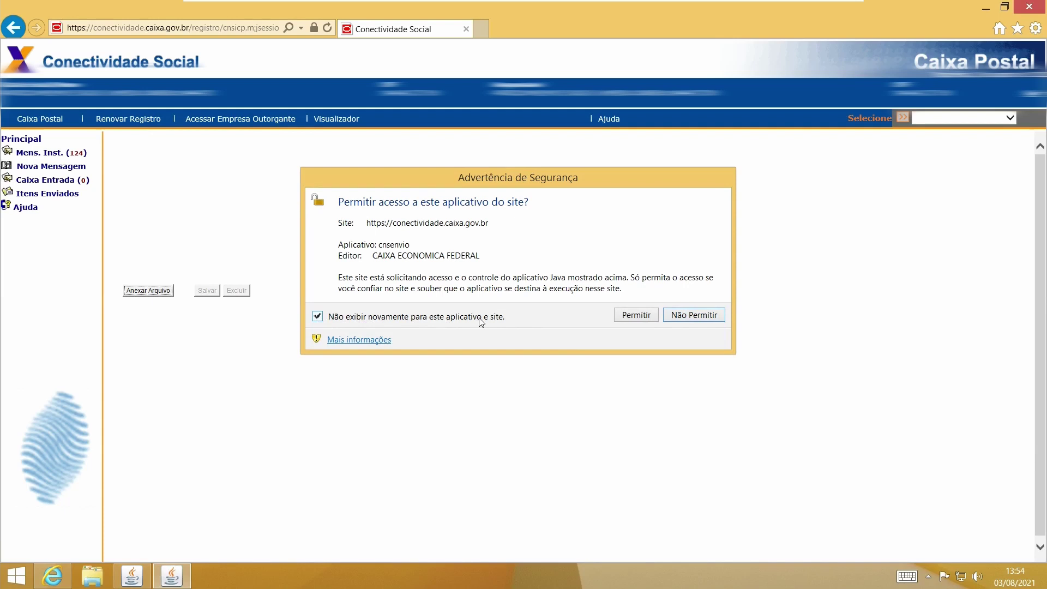
pyautogui.click(627, 315)
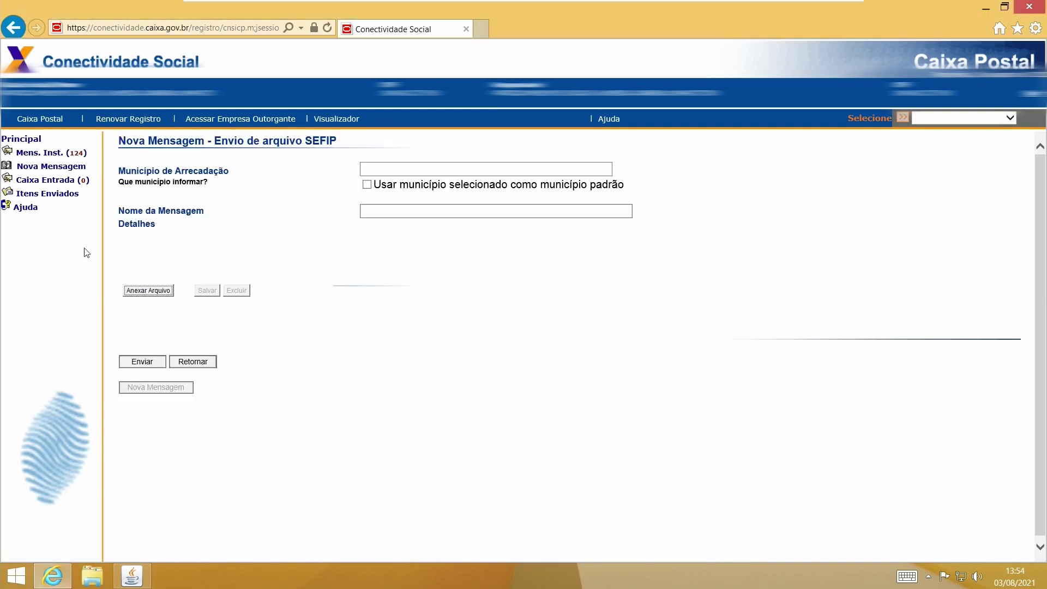
# Set Municipio de Arrecadação to Rio de Janeiro and use it as the default municipality
pyautogui.click(417, 167)
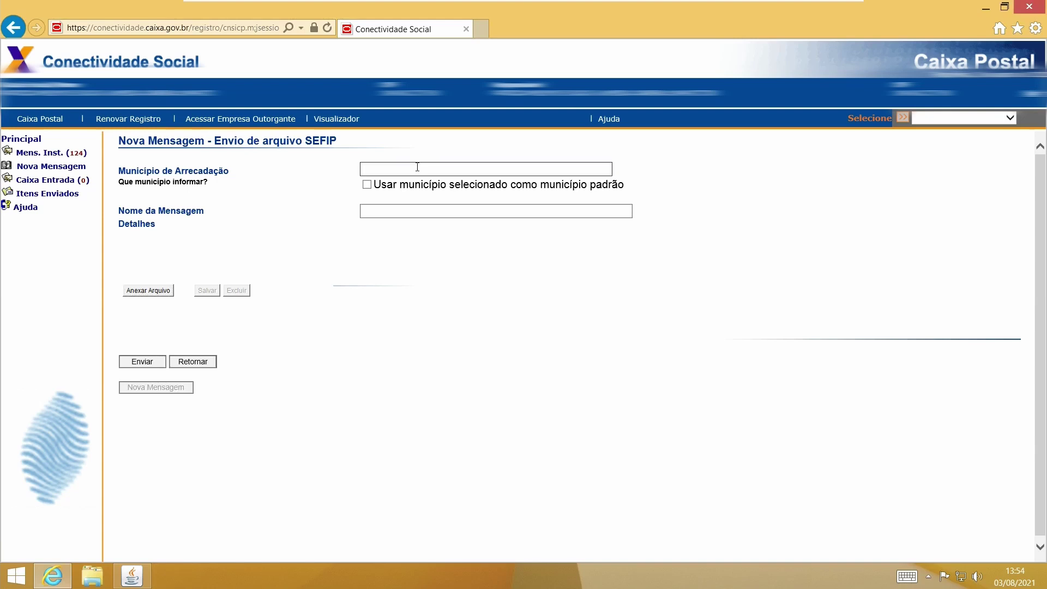
pyautogui.write('Rio de J')
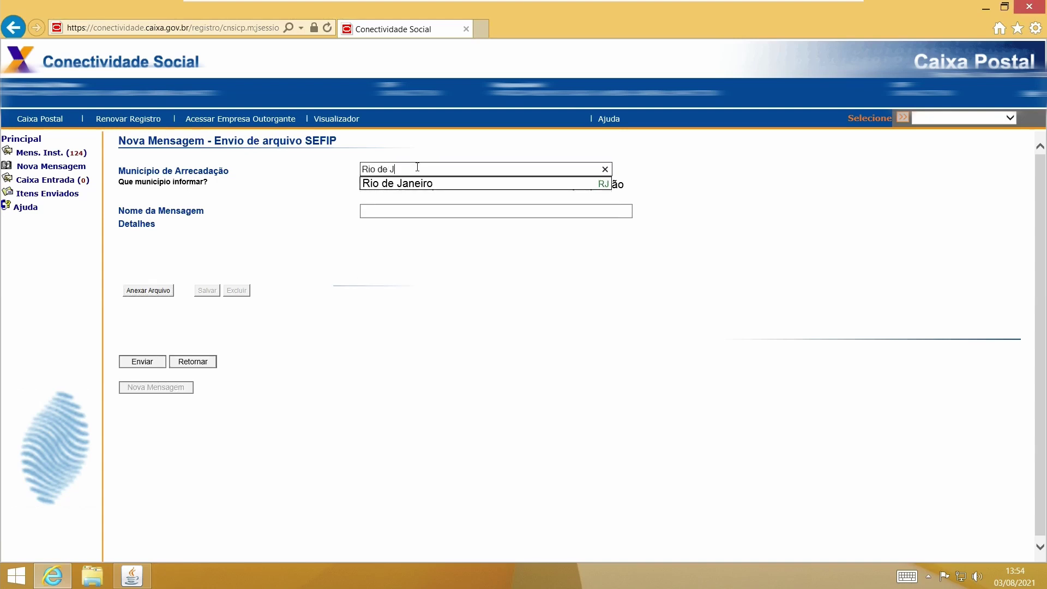
pyautogui.click(415, 184)
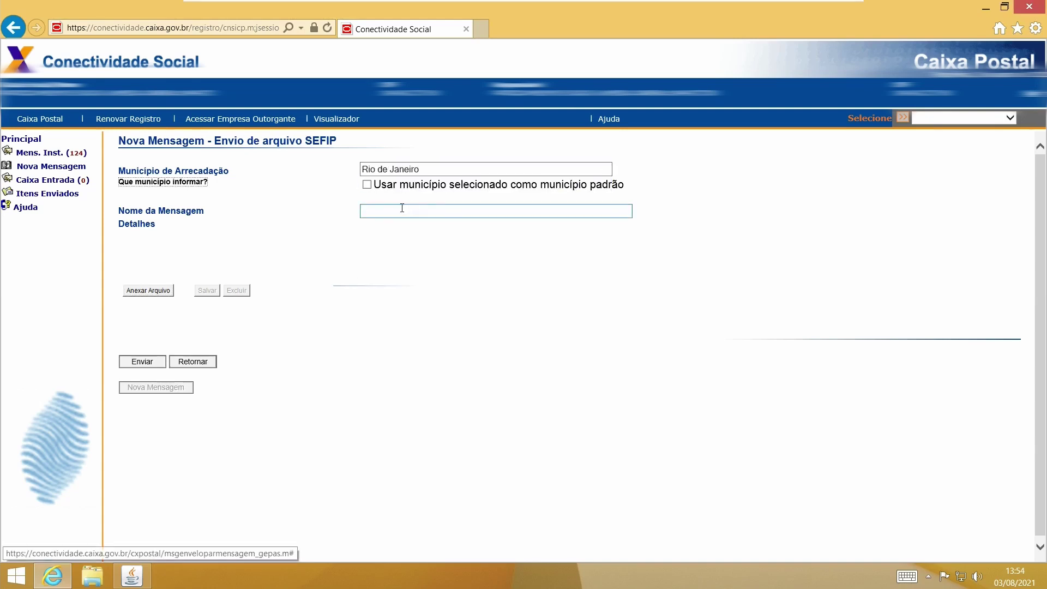
pyautogui.click(367, 184)
# Check the attachment file selection of the SEFIP message and cancel it without choosing a file
pyautogui.click(372, 211)
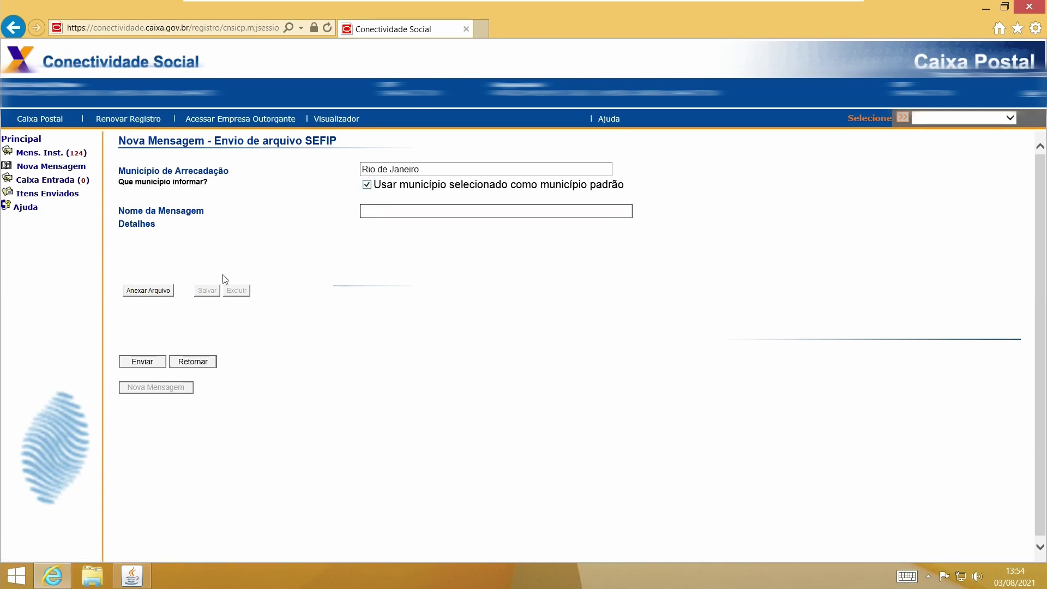
pyautogui.click(157, 291)
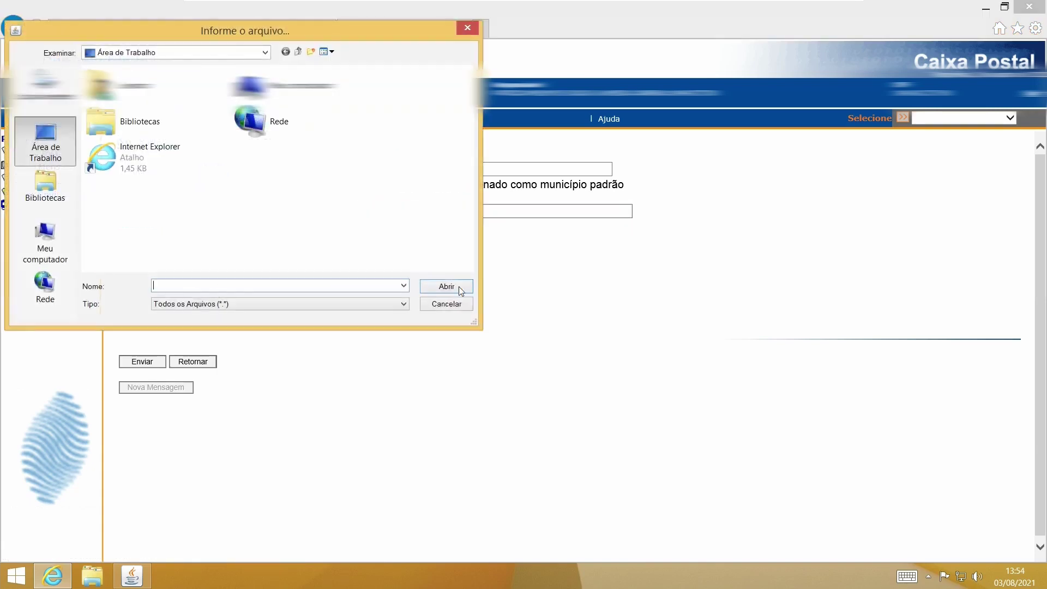
pyautogui.click(448, 305)
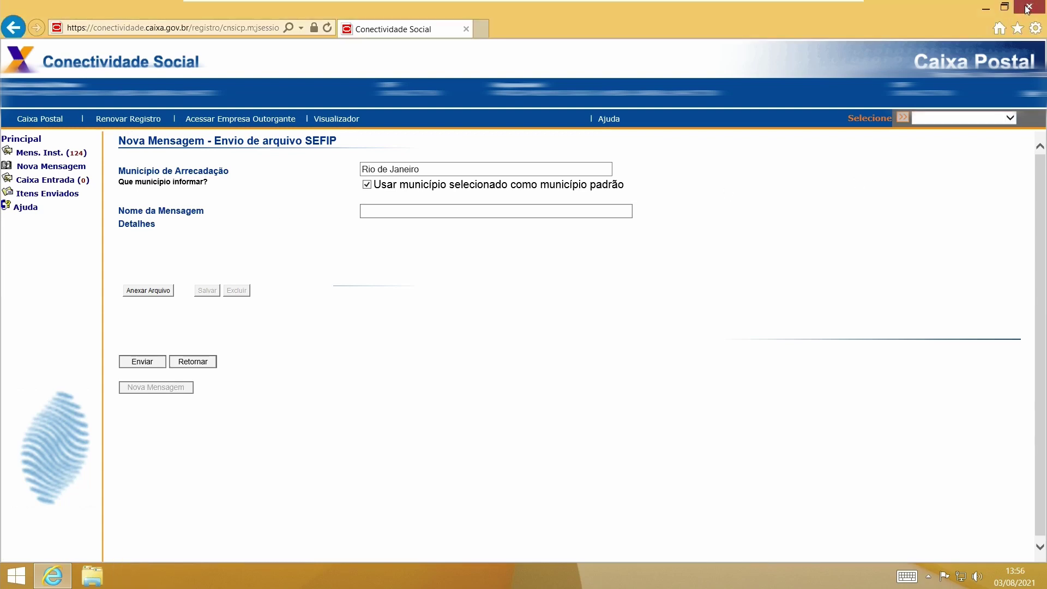
# Close the current browser session and open conectividade.caixa.gov.br in a fresh one, authenticating with a digital certificate
pyautogui.click(1027, 8)
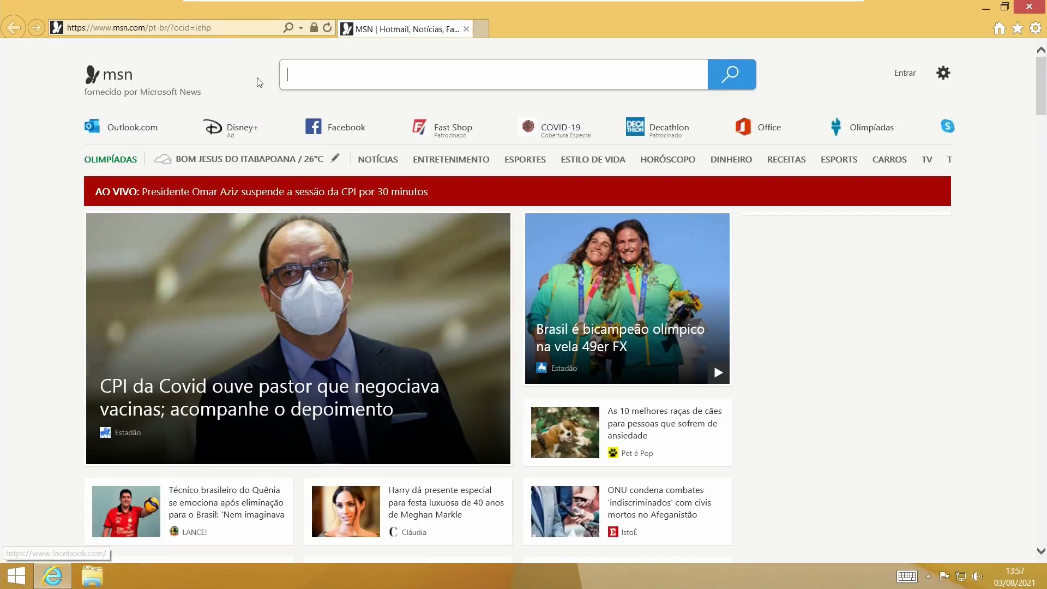
pyautogui.click(227, 28)
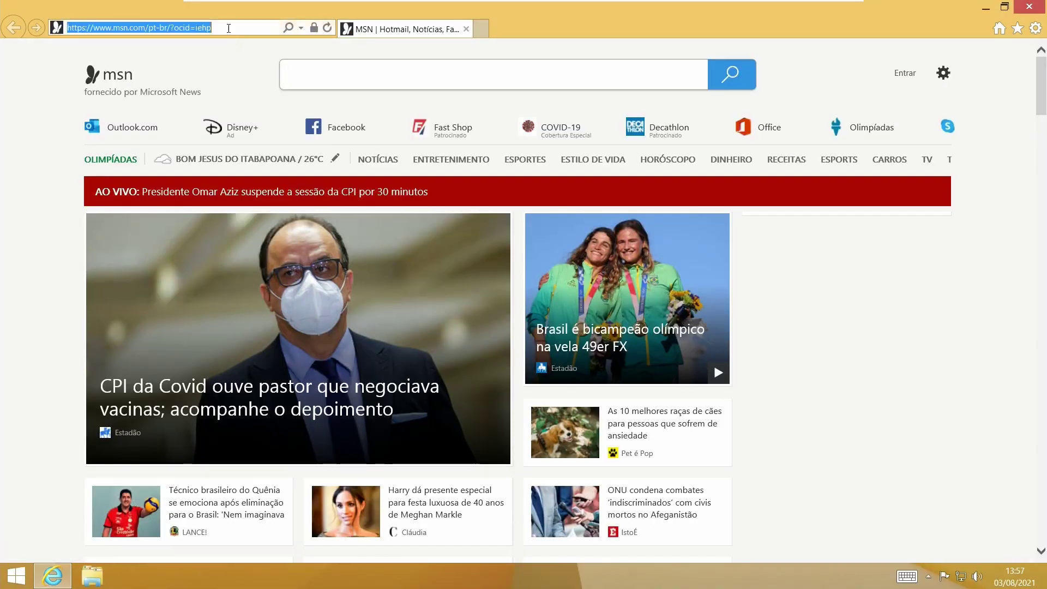
pyautogui.write('conectividade.caixa.gov.br/')
pyautogui.press('Return')
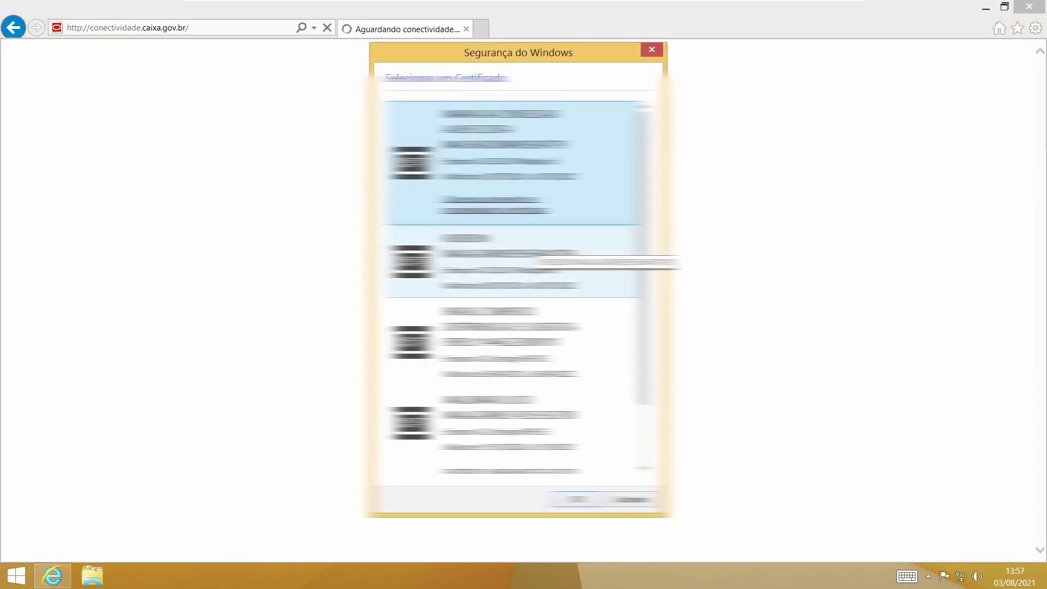
pyautogui.click(586, 504)
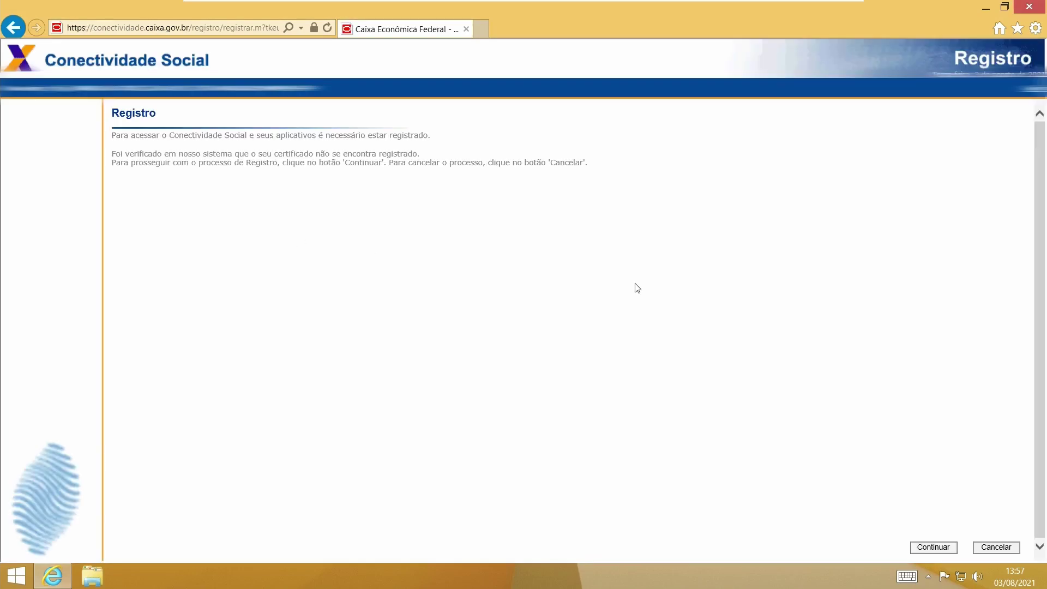
# Proceed with the certificate's registration in Conectividade Social using the Pessoa Física profile
pyautogui.click(934, 547)
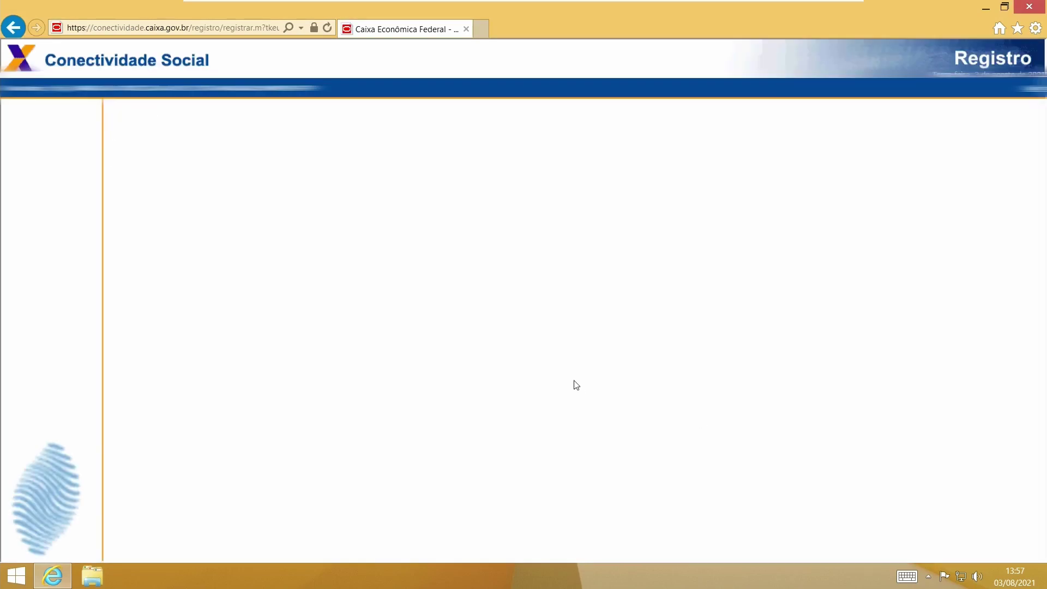
pyautogui.click(212, 222)
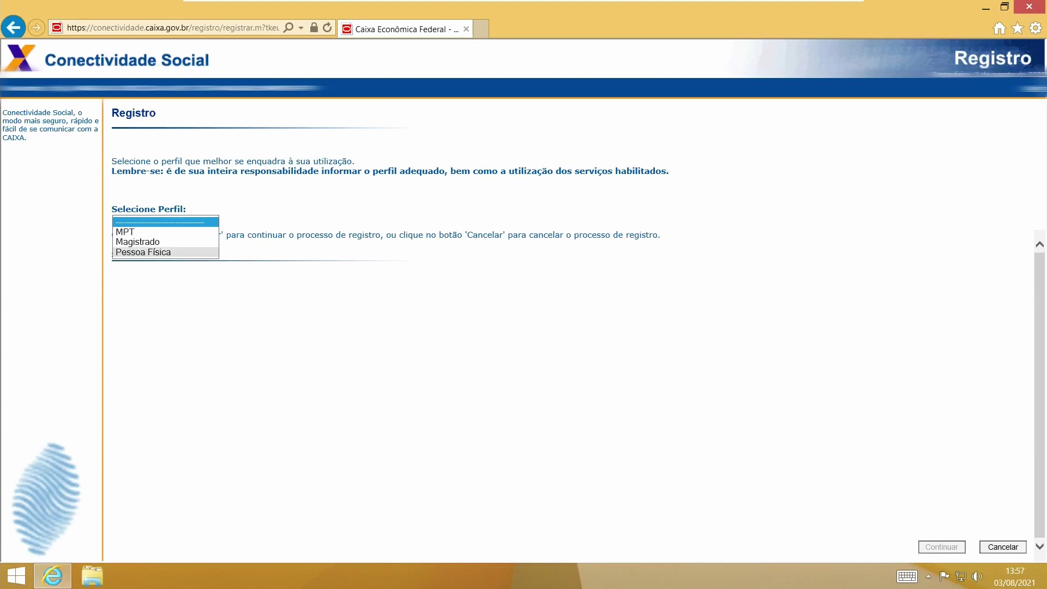
pyautogui.click(153, 251)
pyautogui.click(933, 548)
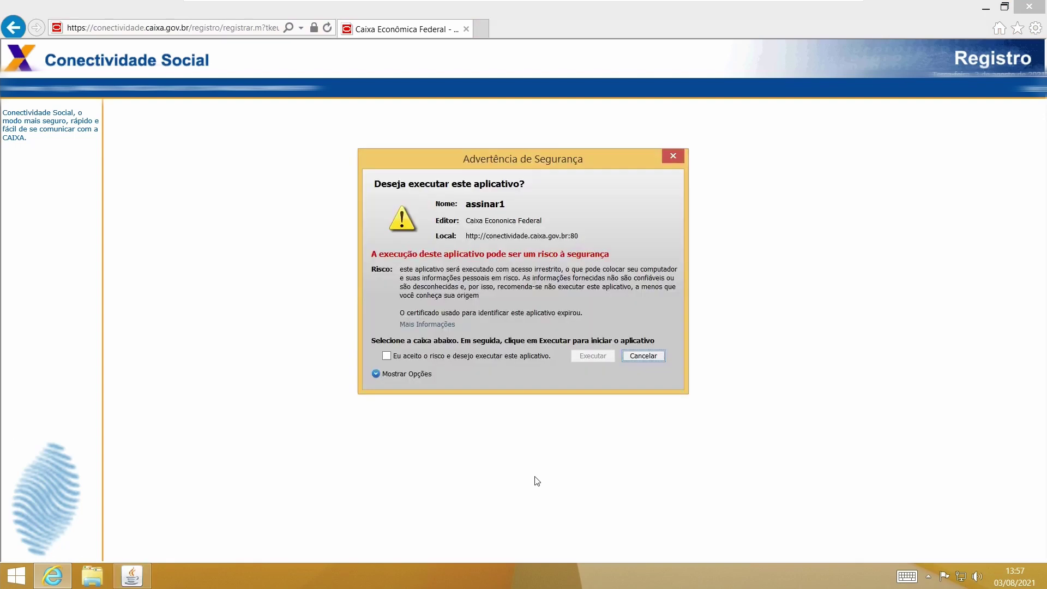
# Accept the risk and run the assinar1 Java application, permitting the Conectividade site to access it without asking again
pyautogui.click(410, 355)
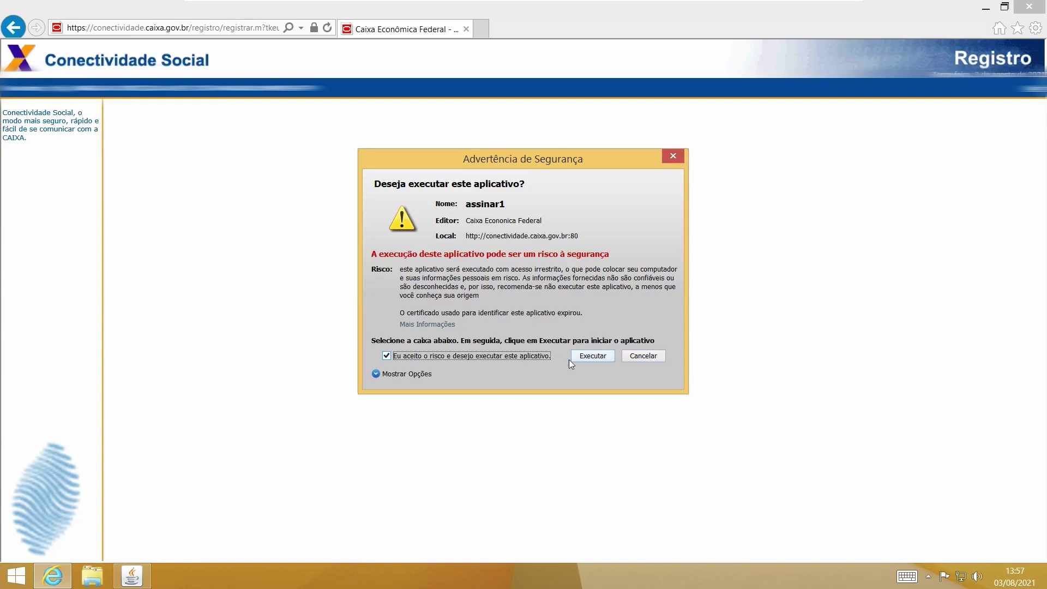
pyautogui.click(592, 357)
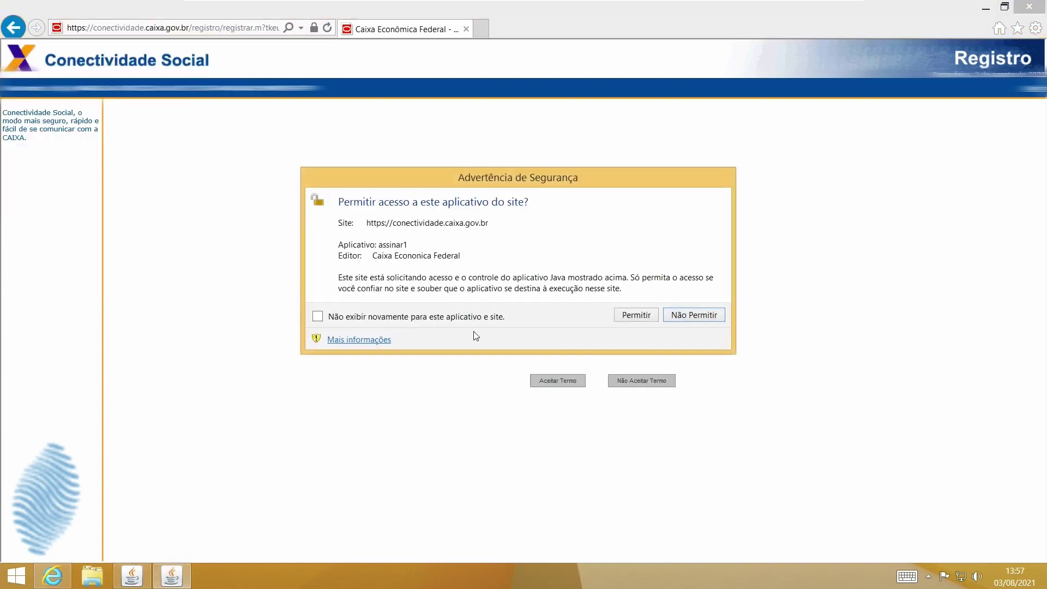
pyautogui.click(319, 317)
pyautogui.click(631, 316)
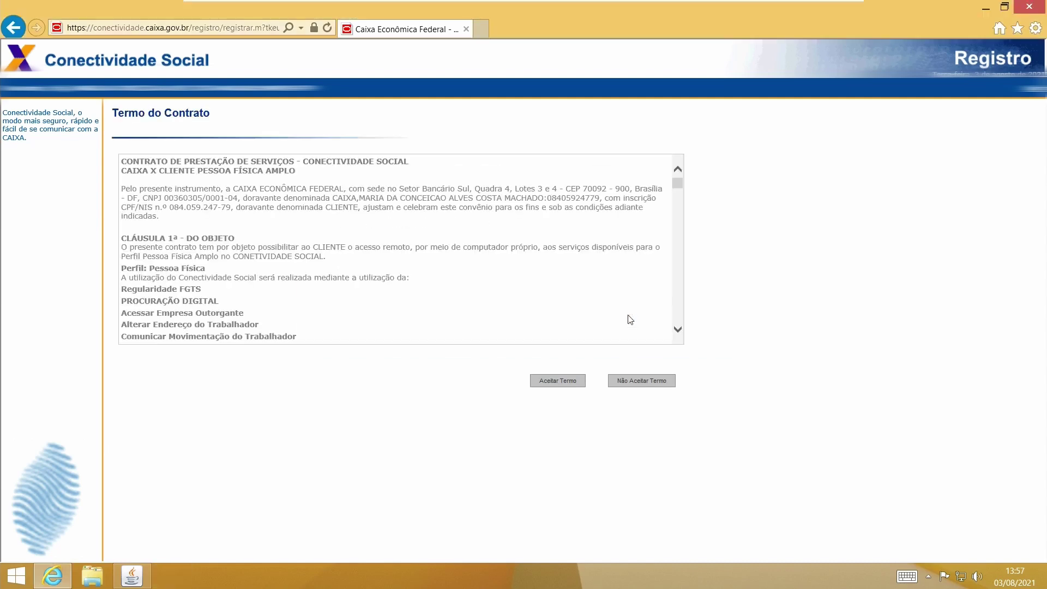